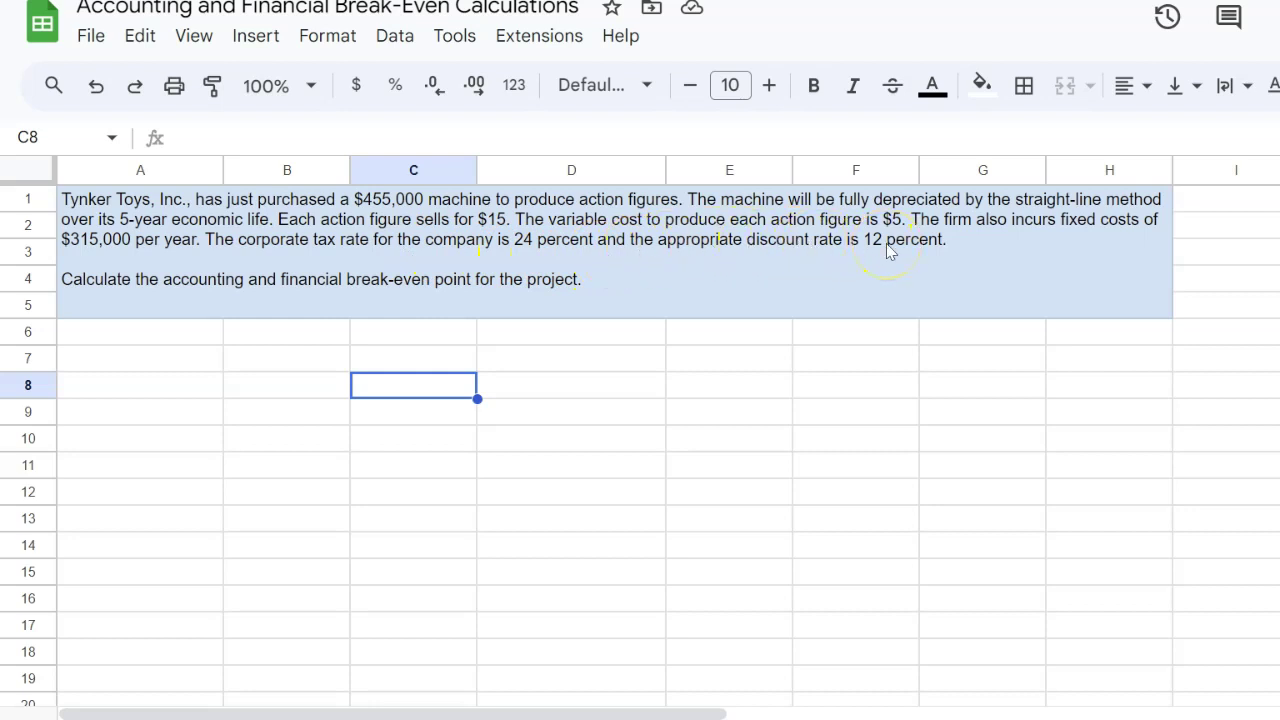
Select the problem statement block with the project's capex, life, tax, price and cost values
left_click(117, 302)
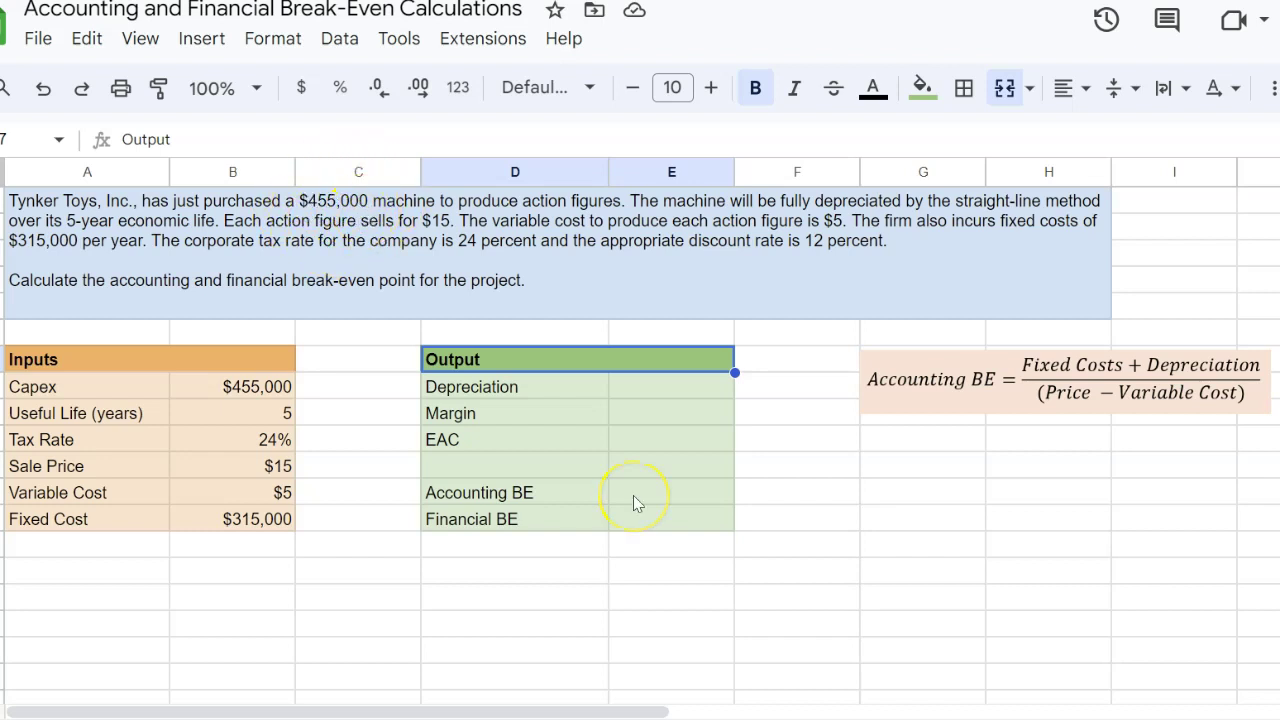
Enter depreciation in E8 as capex divided by useful life (=B8/B9), giving $91,000
left_click(635, 381)
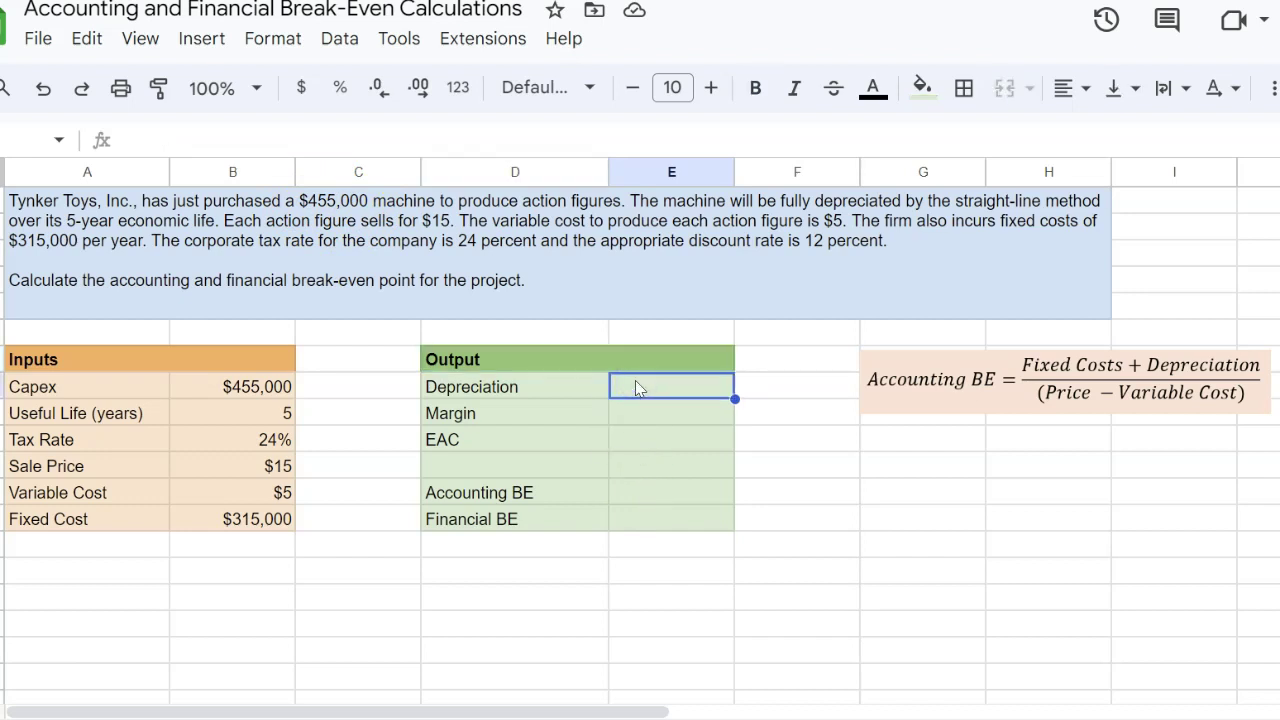
type("=")
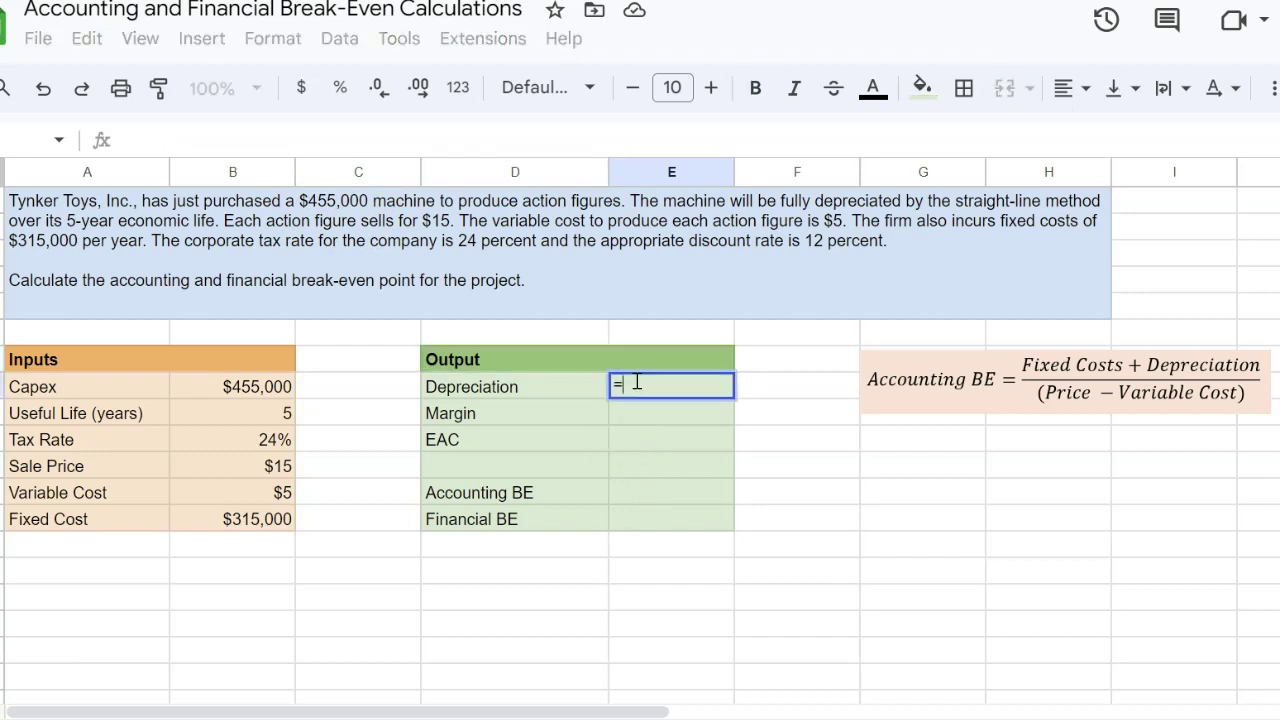
key("Left")
key("Left")
key("Left")
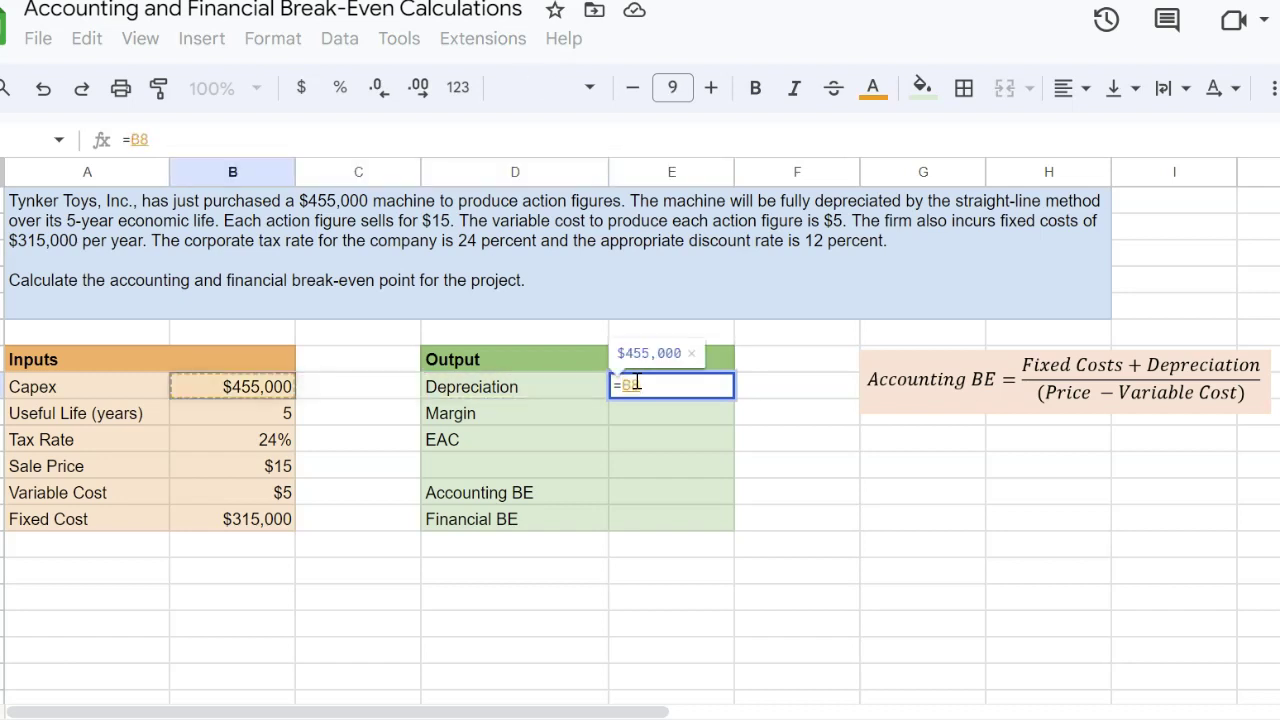
type("/")
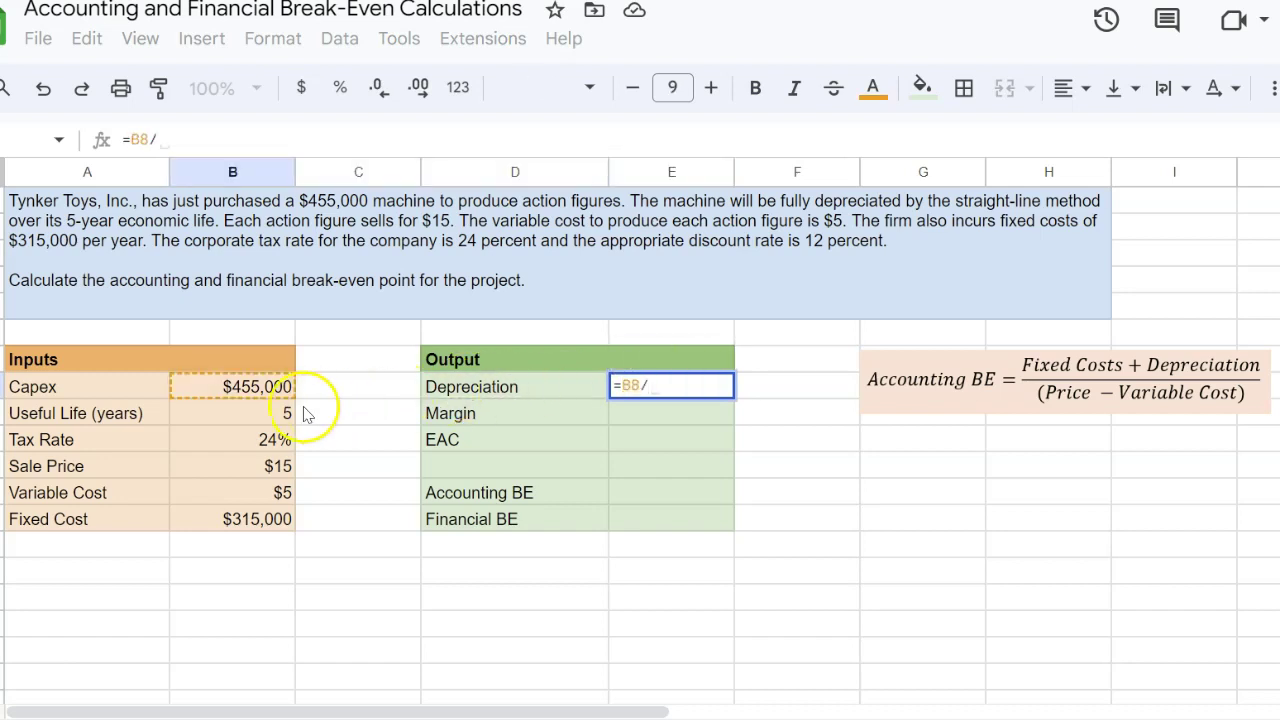
left_click(280, 413)
key("Return")
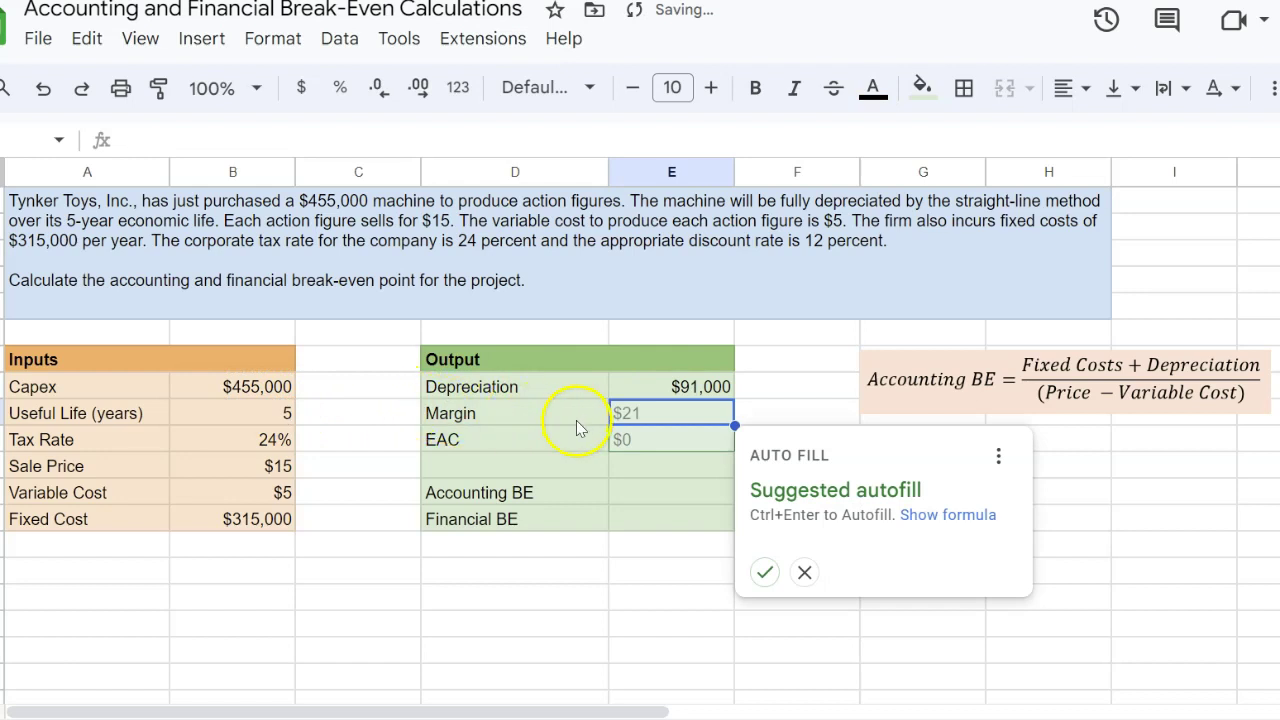
Enter the margin in E9 as sale price minus variable cost (=B11-B12), giving $10
left_click(651, 421)
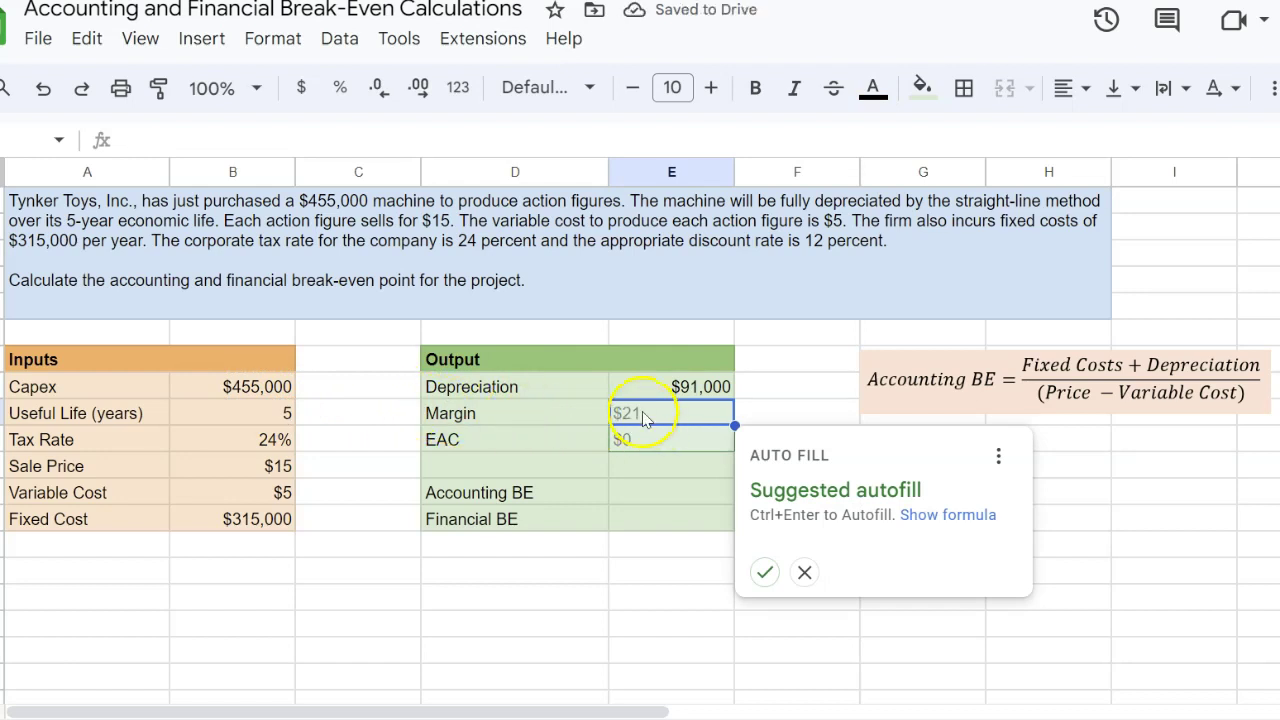
type("=")
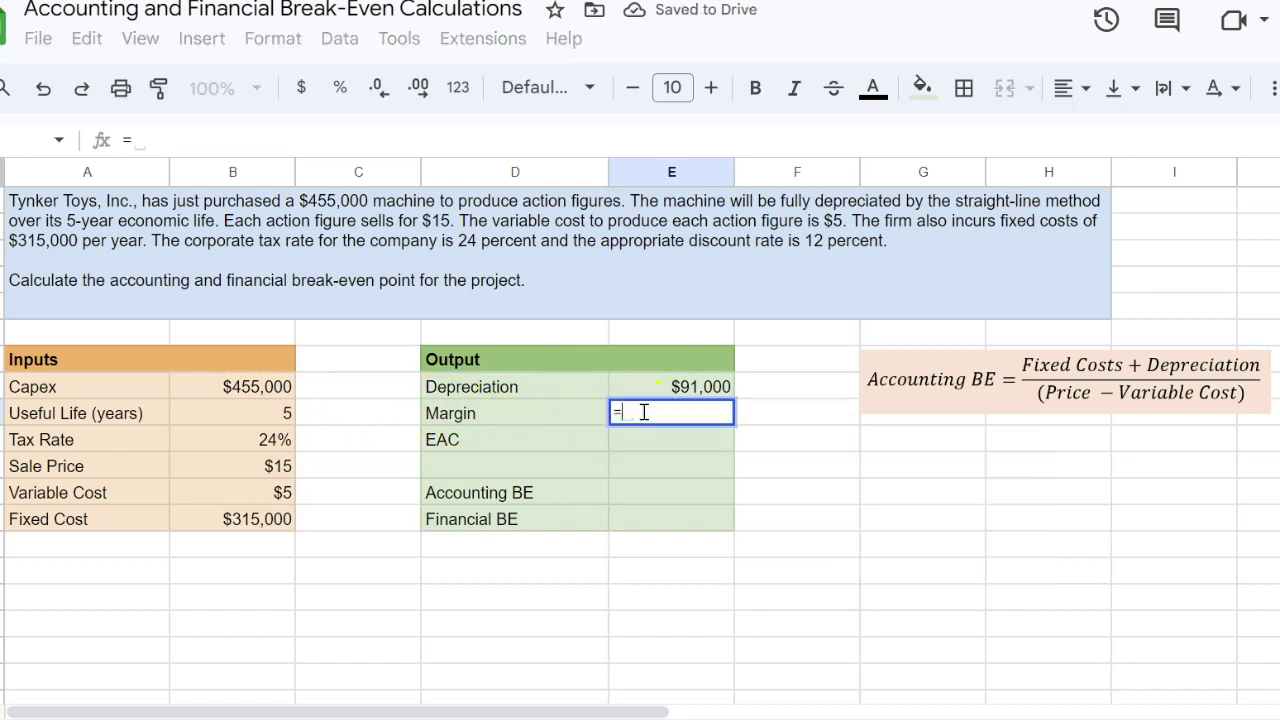
key("Left")
key("Left")
key("Left")
key("Down")
key("Down")
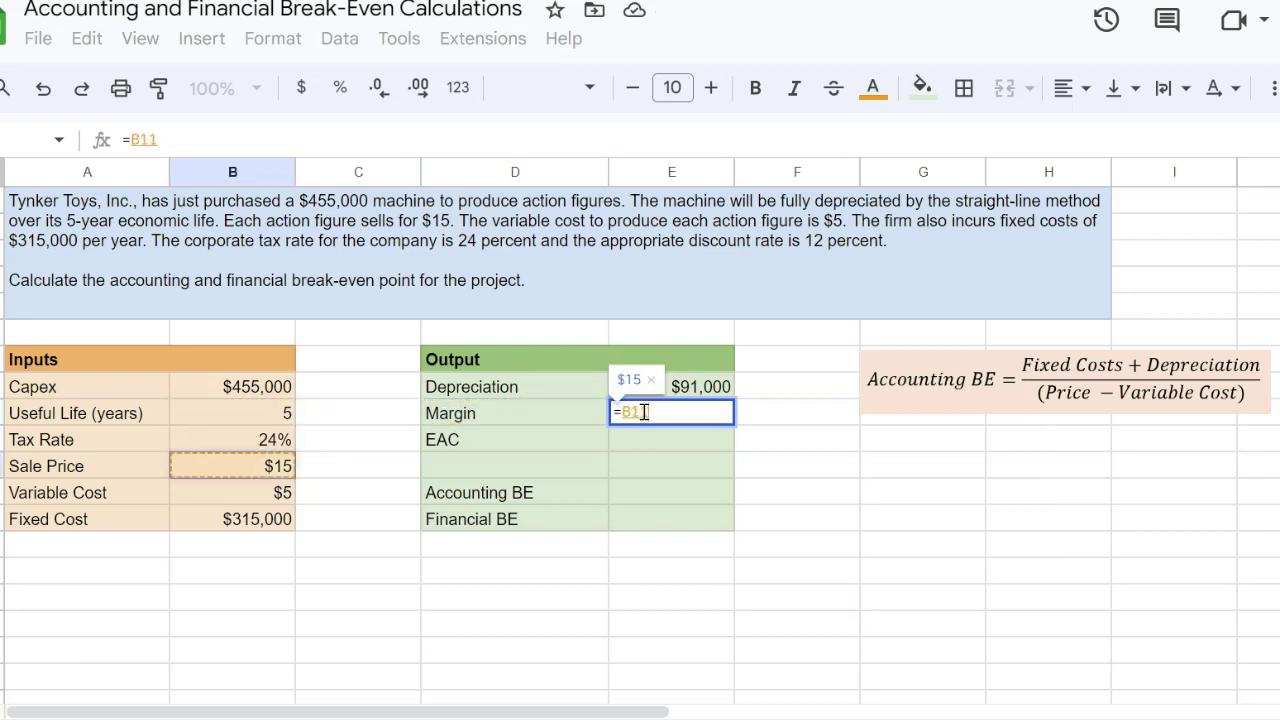
type("-")
left_click(265, 500)
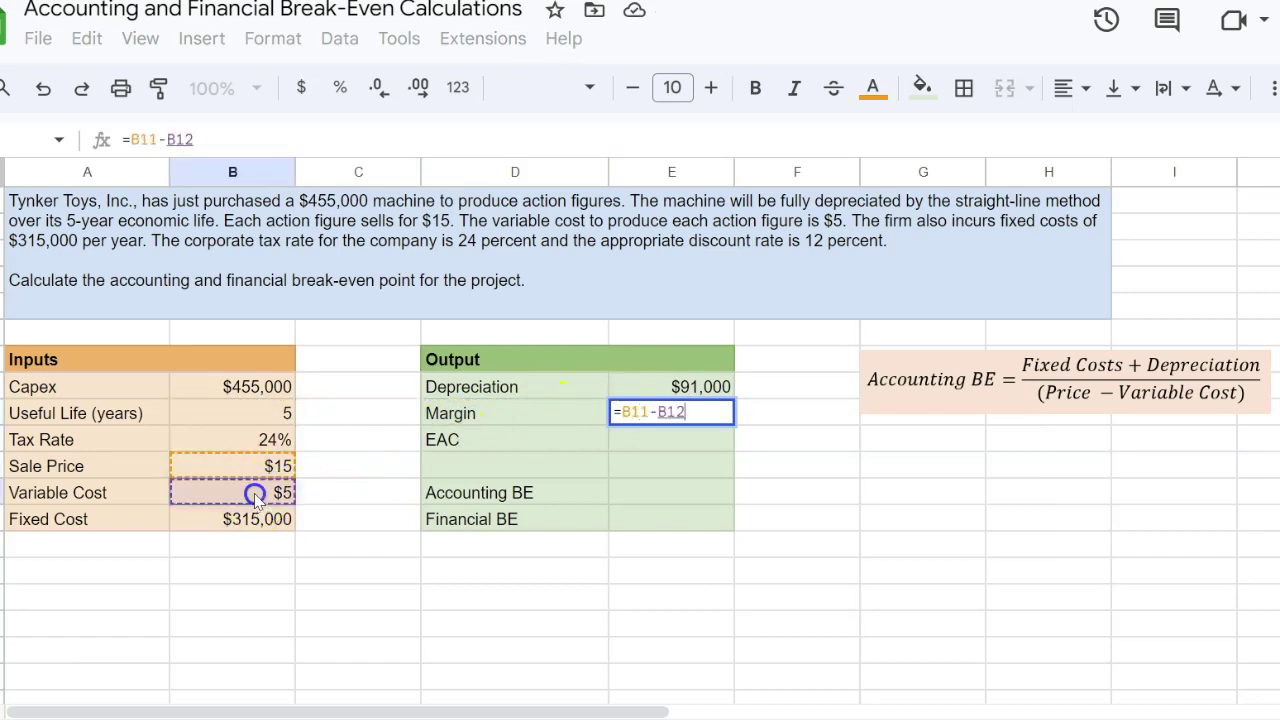
key("Return")
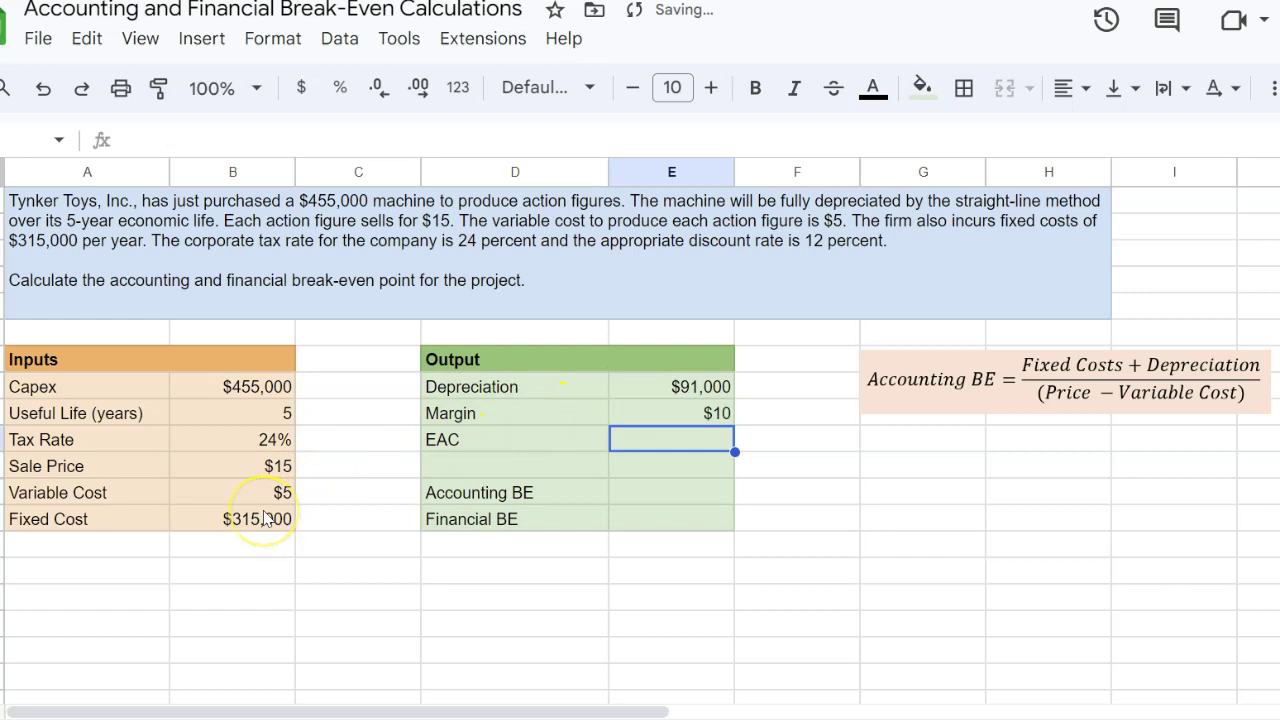
Enter the accounting break-even in E12 as =(B13+E8)/(E9), giving 40,600 units
left_click(657, 495)
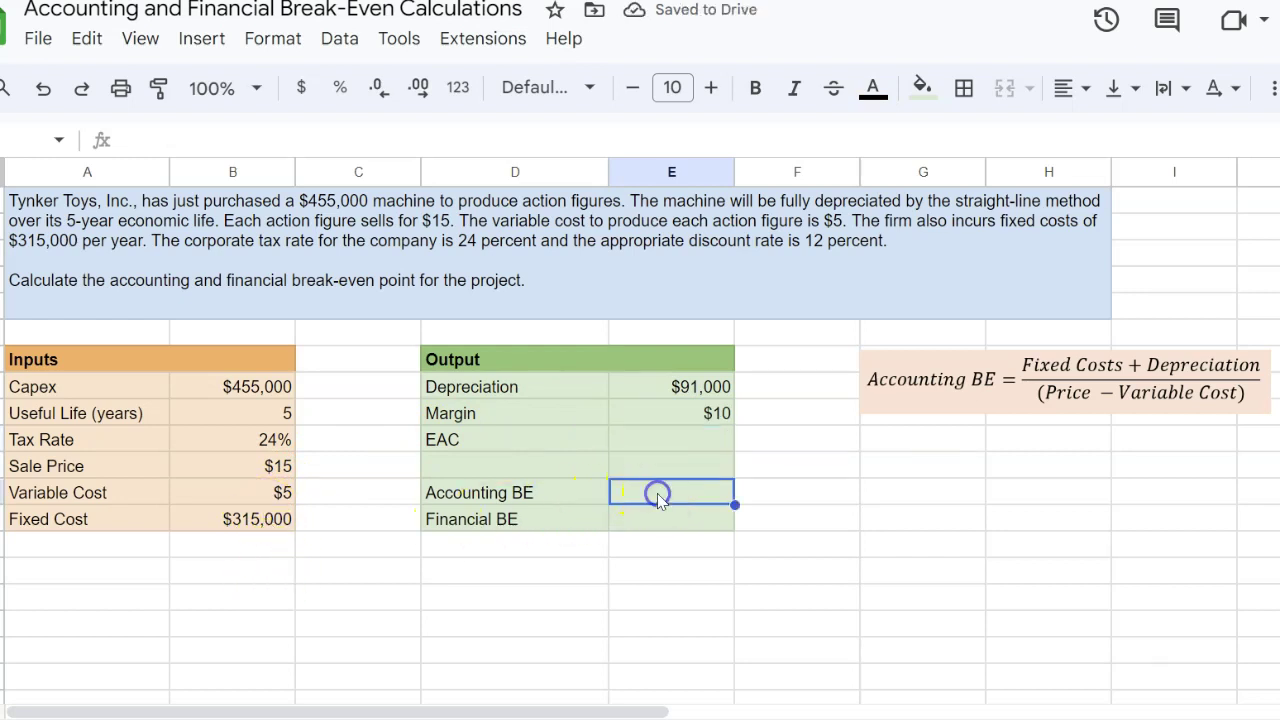
type("=(")
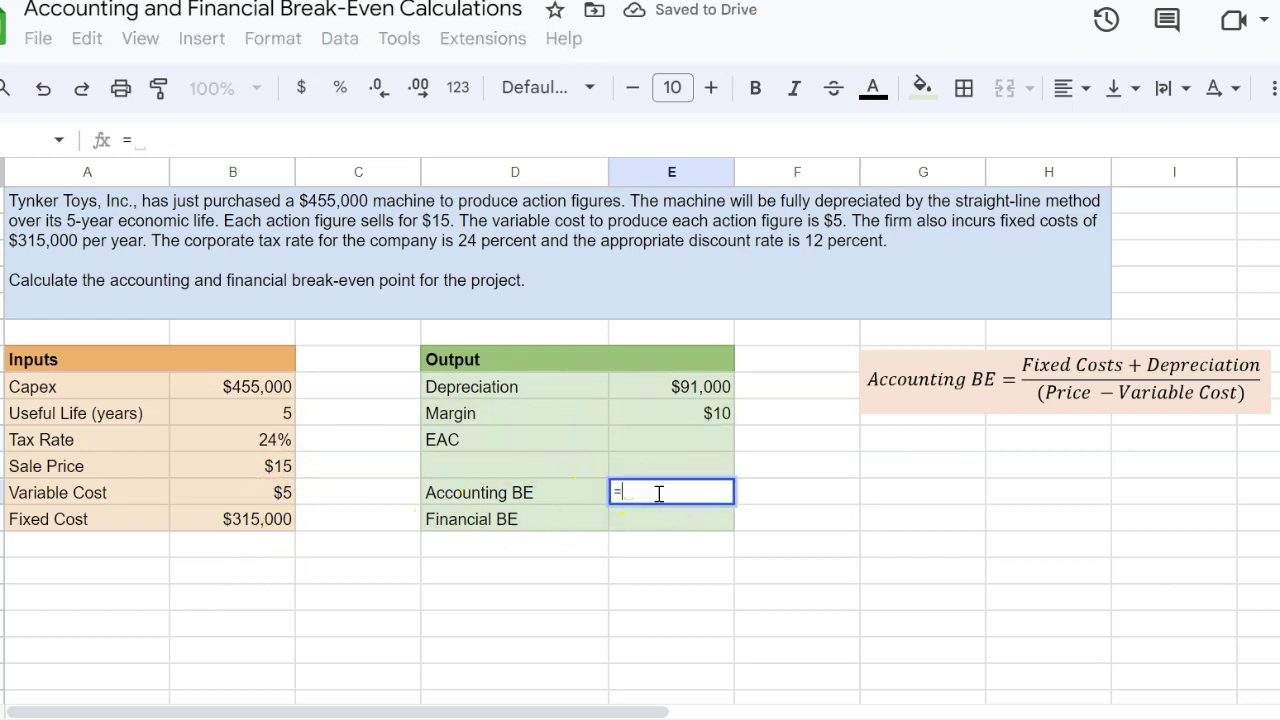
left_click(252, 520)
type("+")
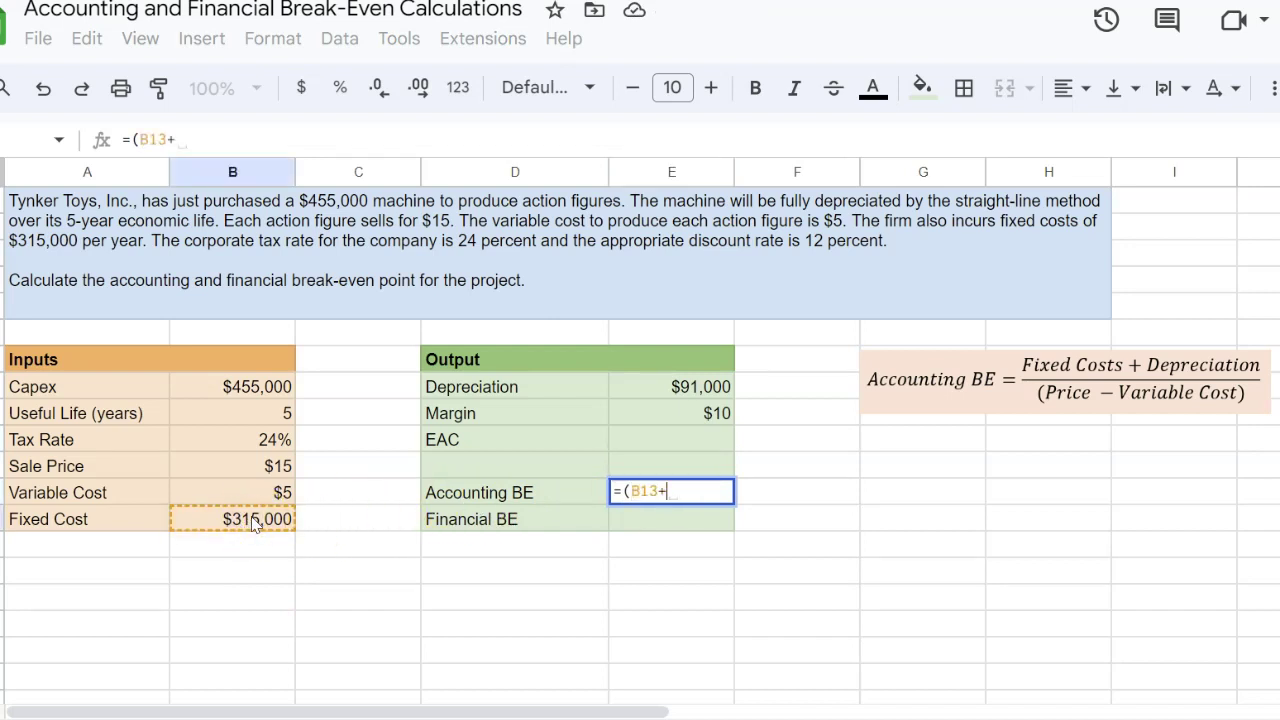
left_click(643, 388)
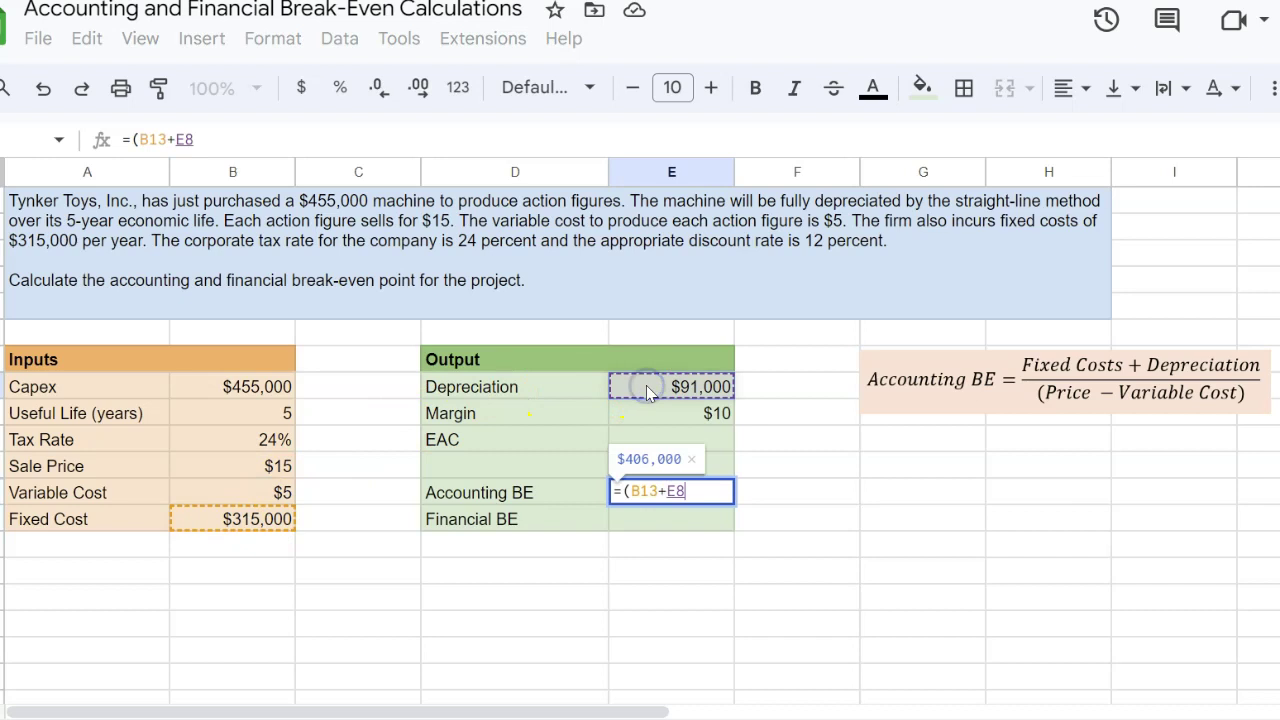
type(")/(")
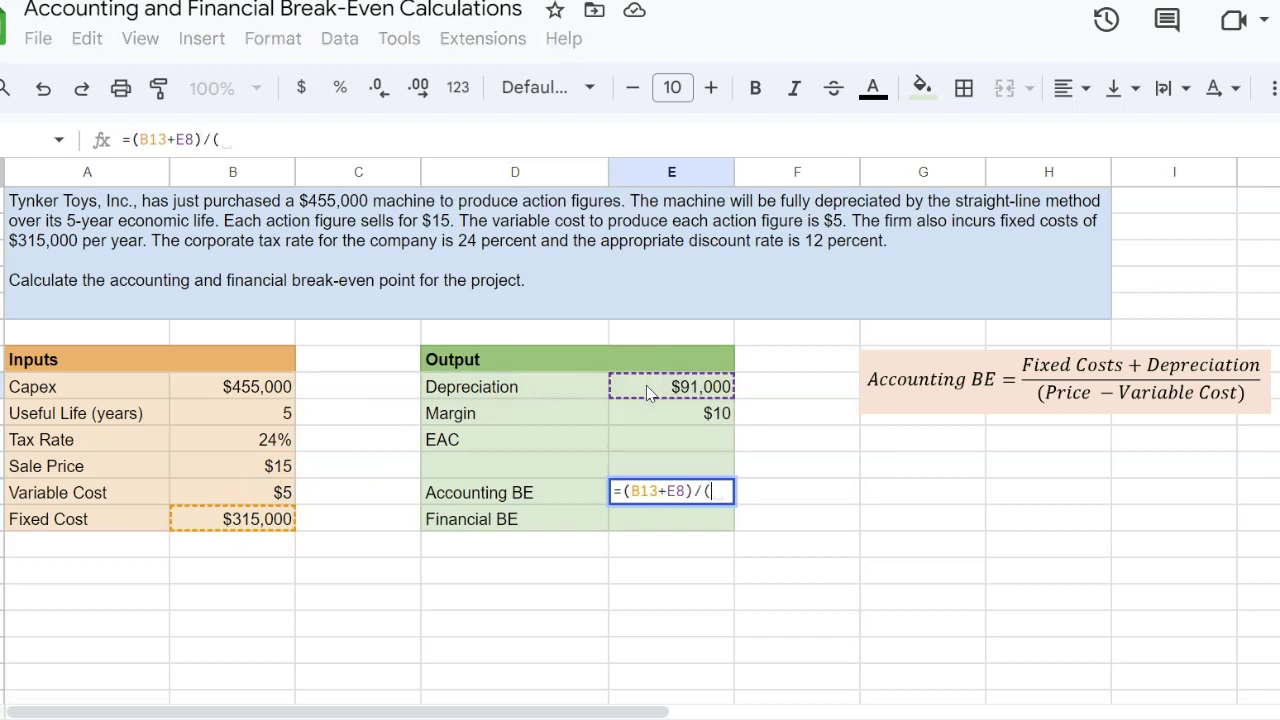
left_click(695, 412)
type(")")
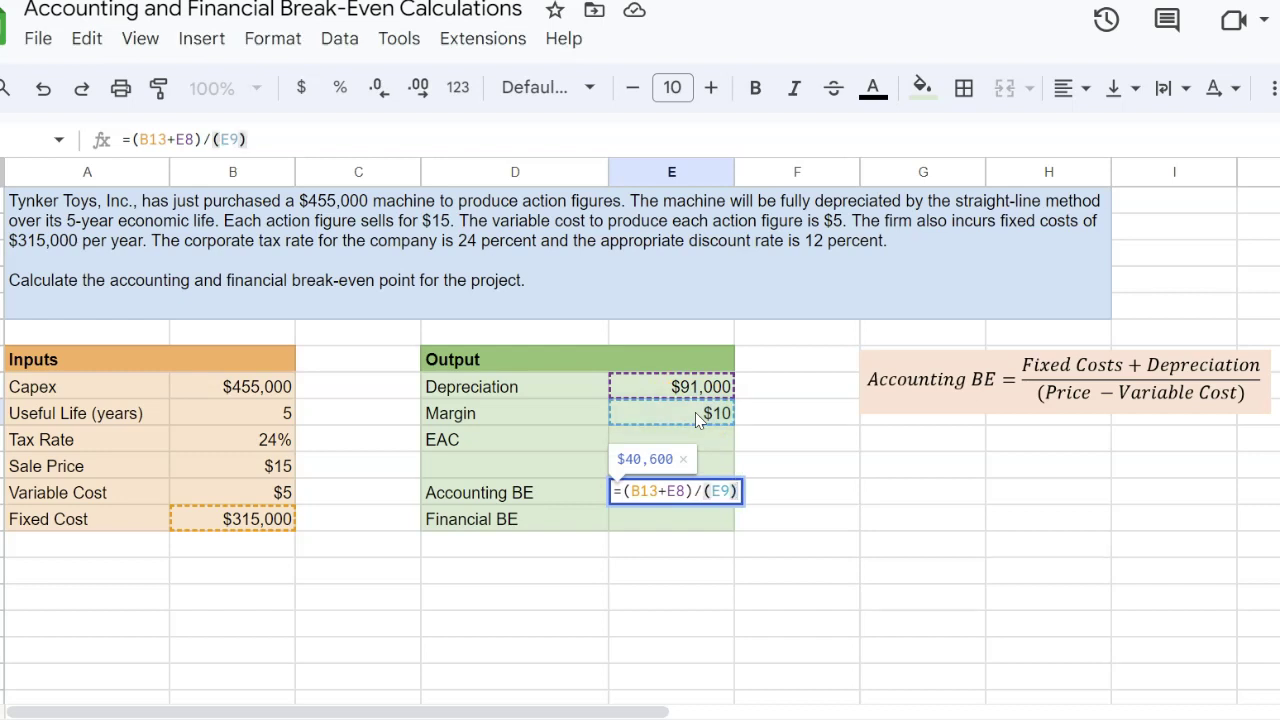
key("Return")
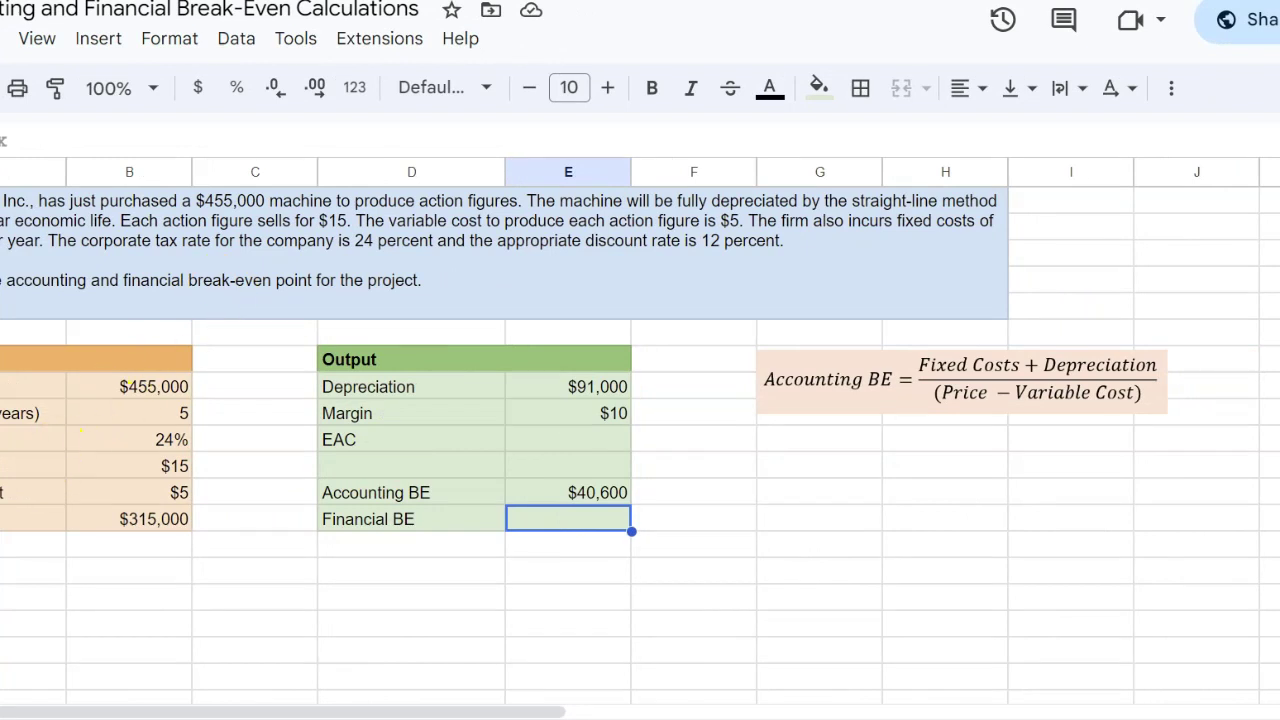
Paste the Financial BE formula image below the Accounting BE image and deselect it
key("ctrl+v")
left_click(843, 490)
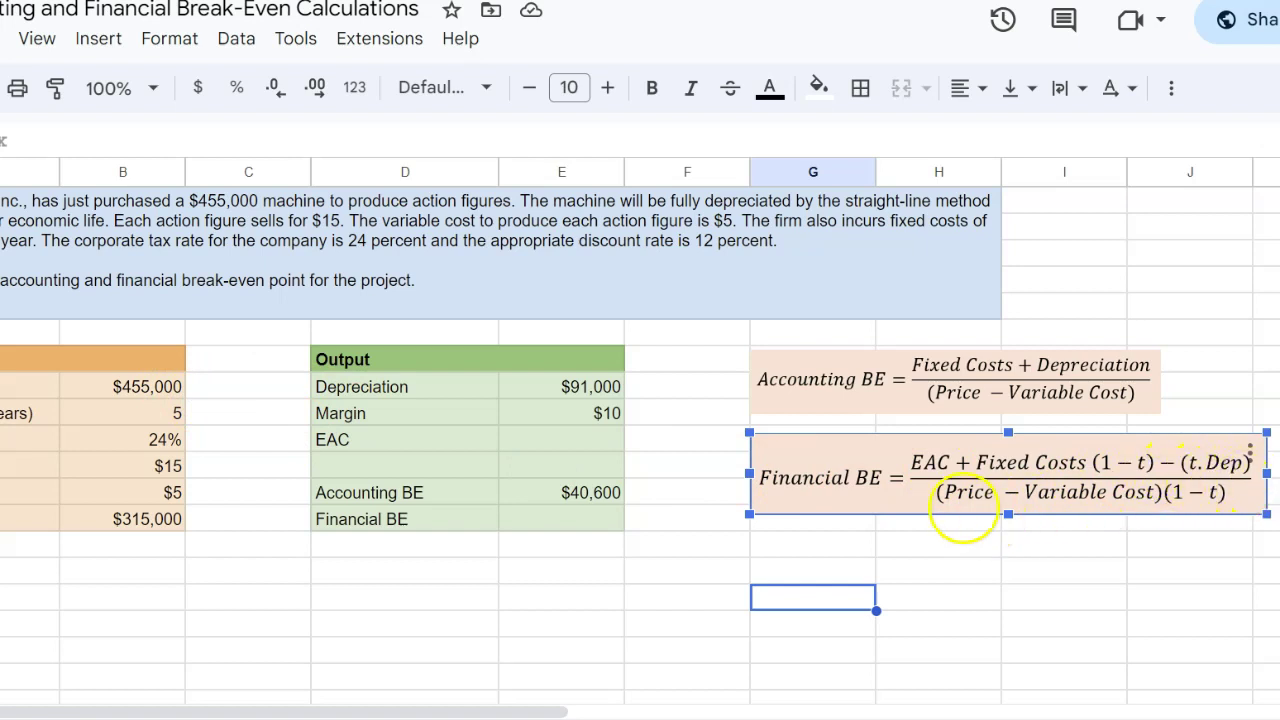
left_click(972, 556)
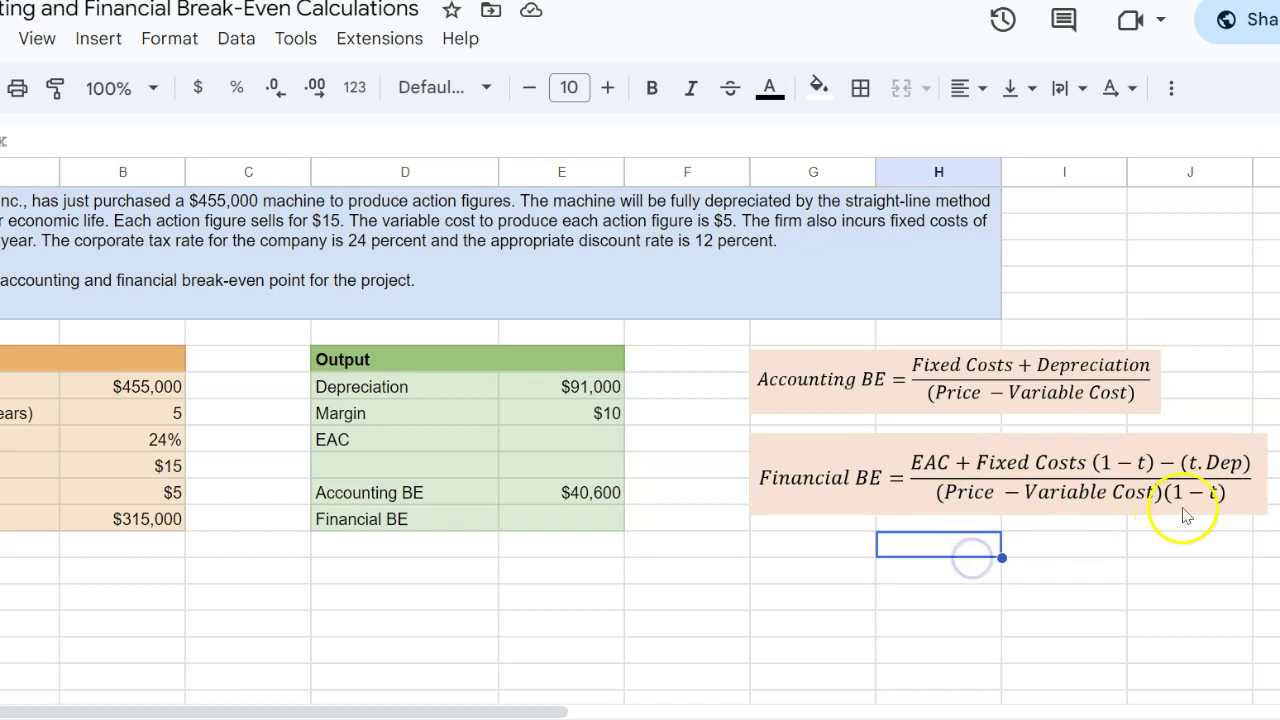
left_click(835, 566)
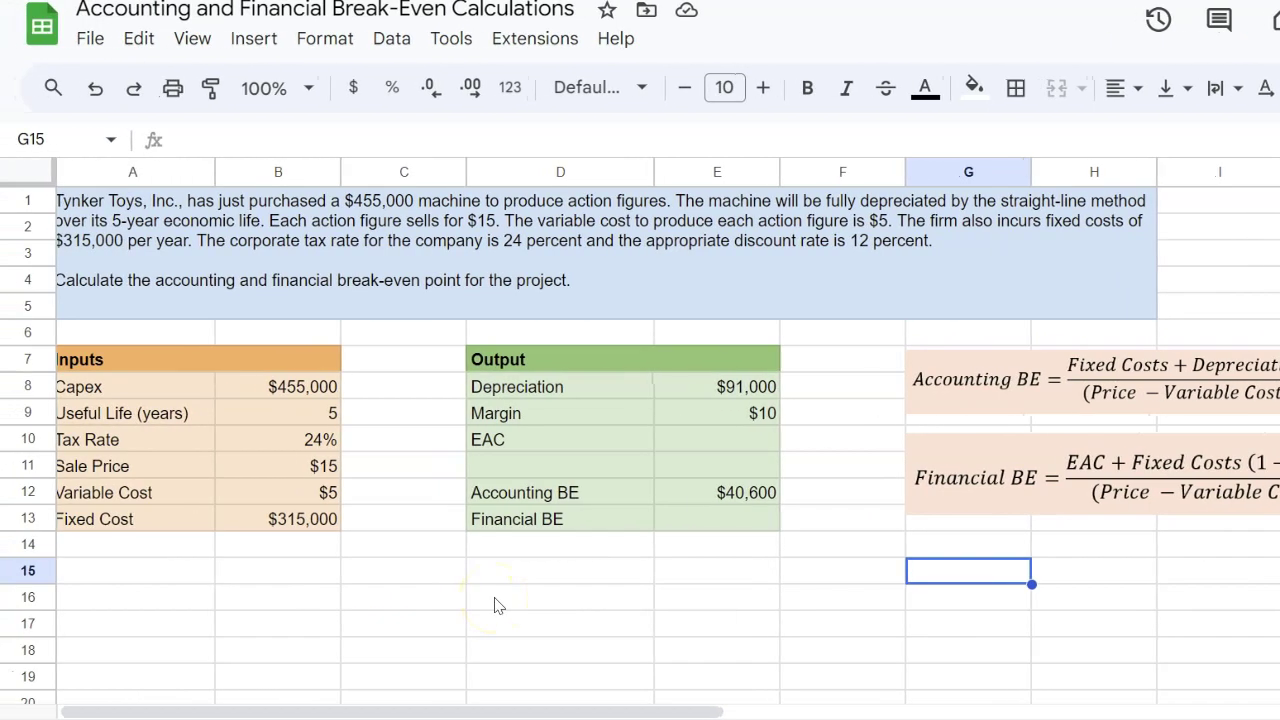
Enter =PMT(12%,$B$9,-$B$8) in E10 so the EAC shows $126,221.43
scroll(460, 468, "left", 1)
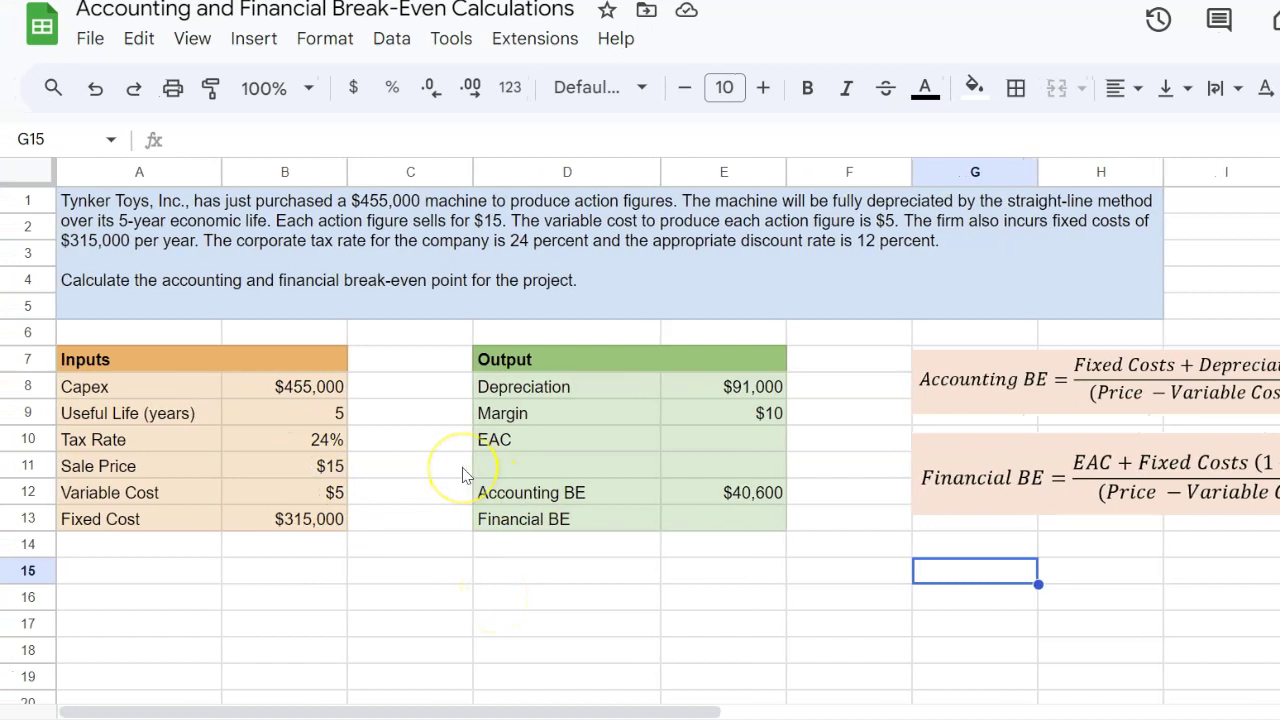
left_click(724, 443)
type("=")
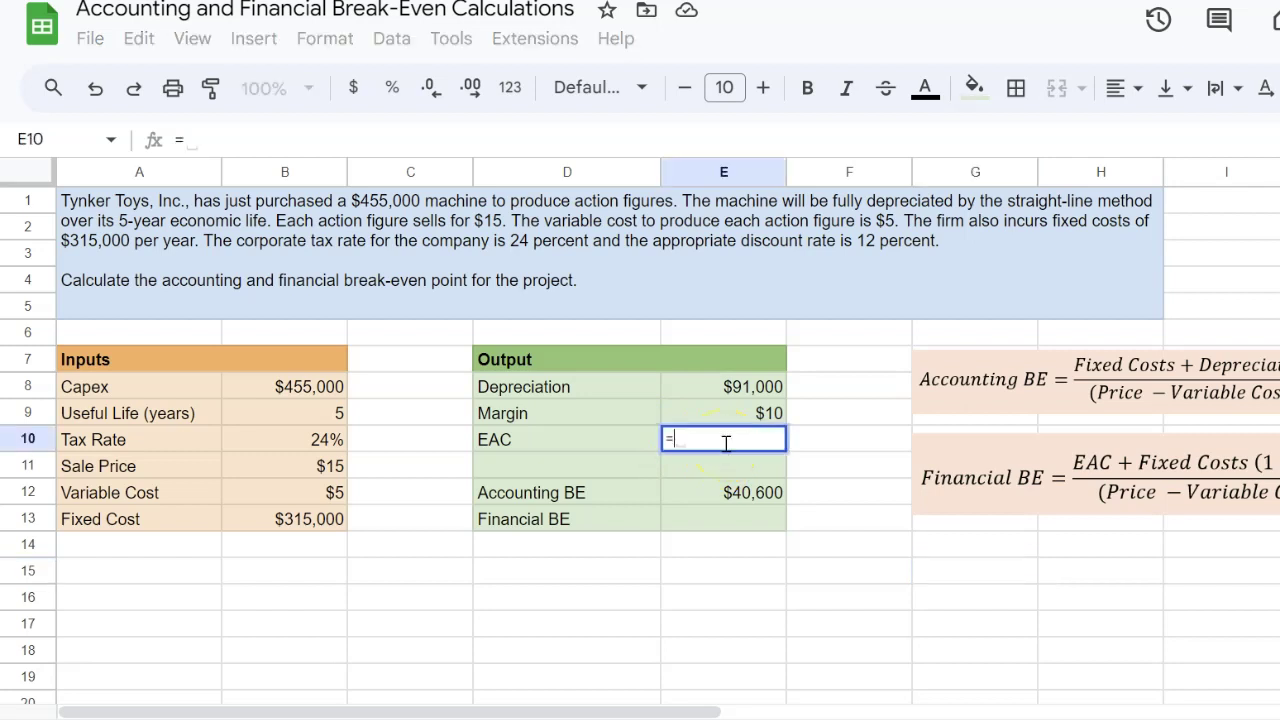
type("pmt(")
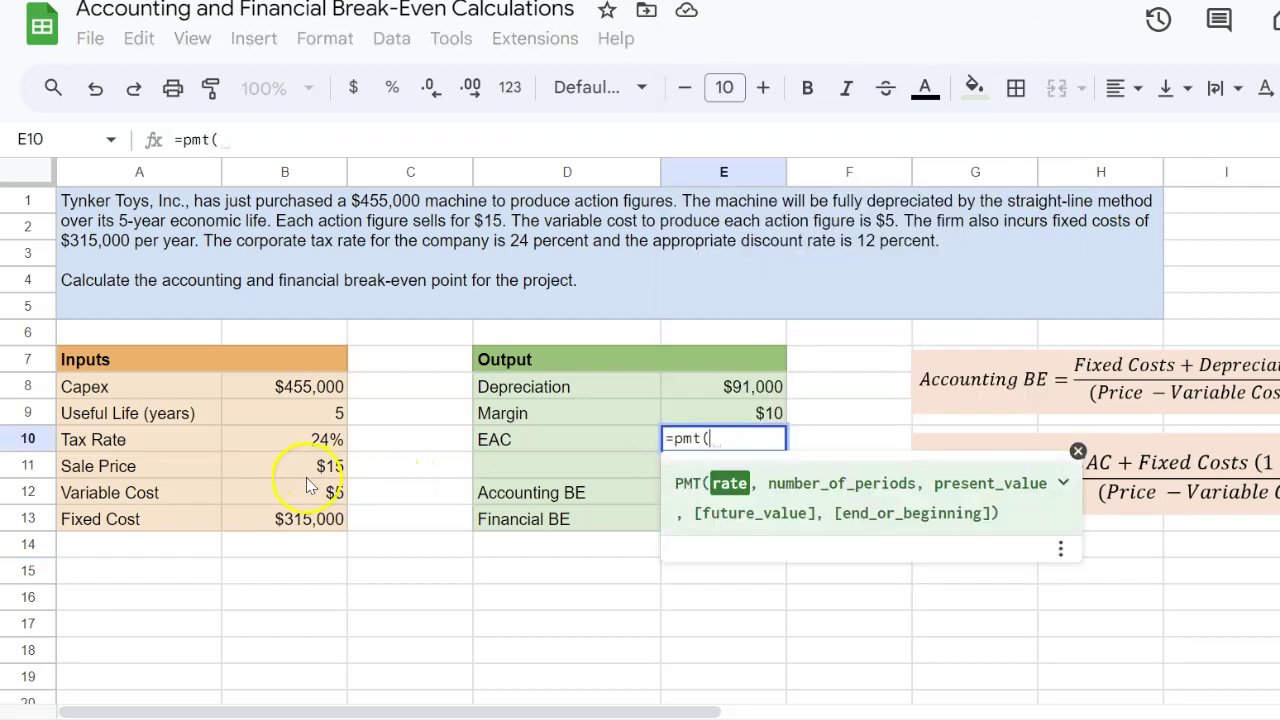
type("12%,")
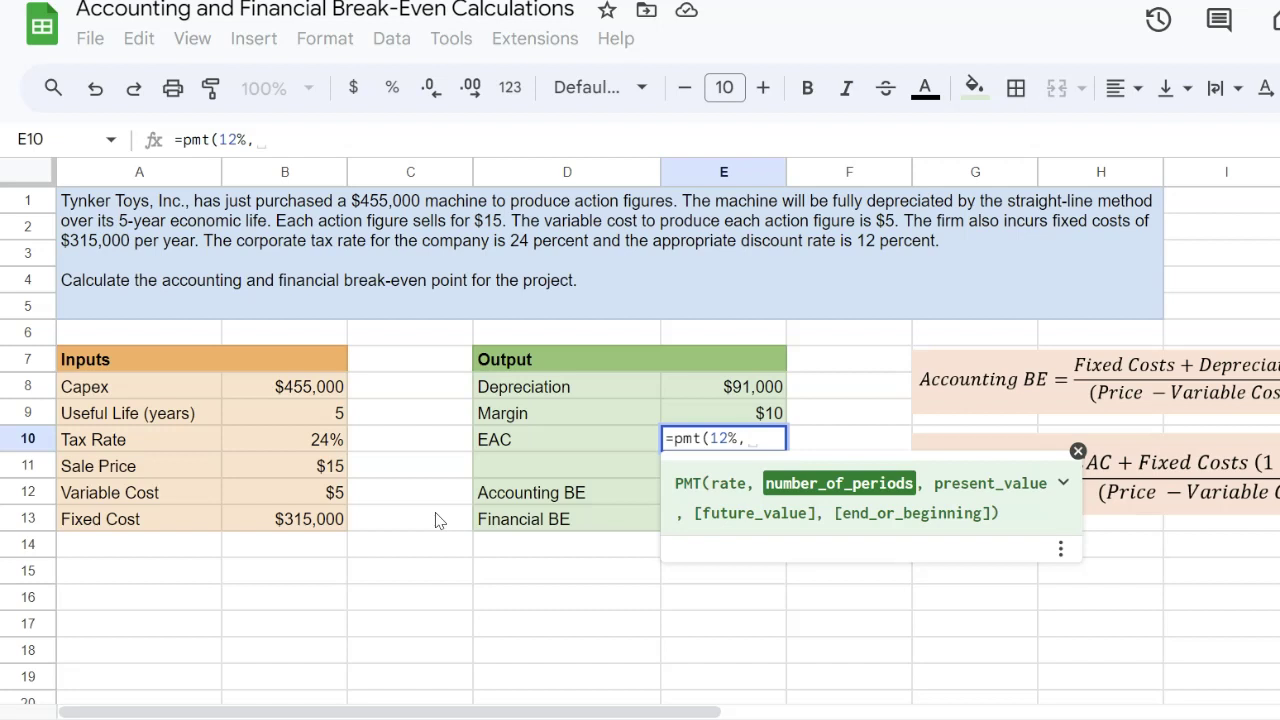
left_click(333, 418)
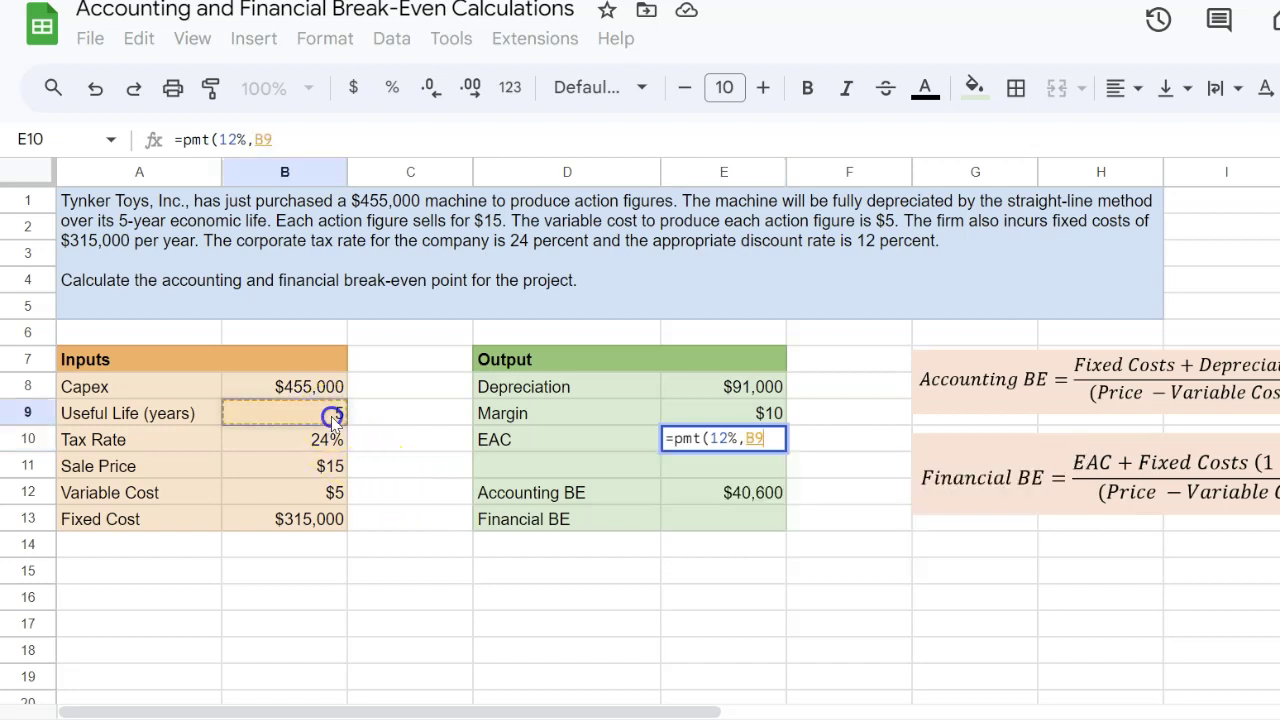
key("F4")
type(",")
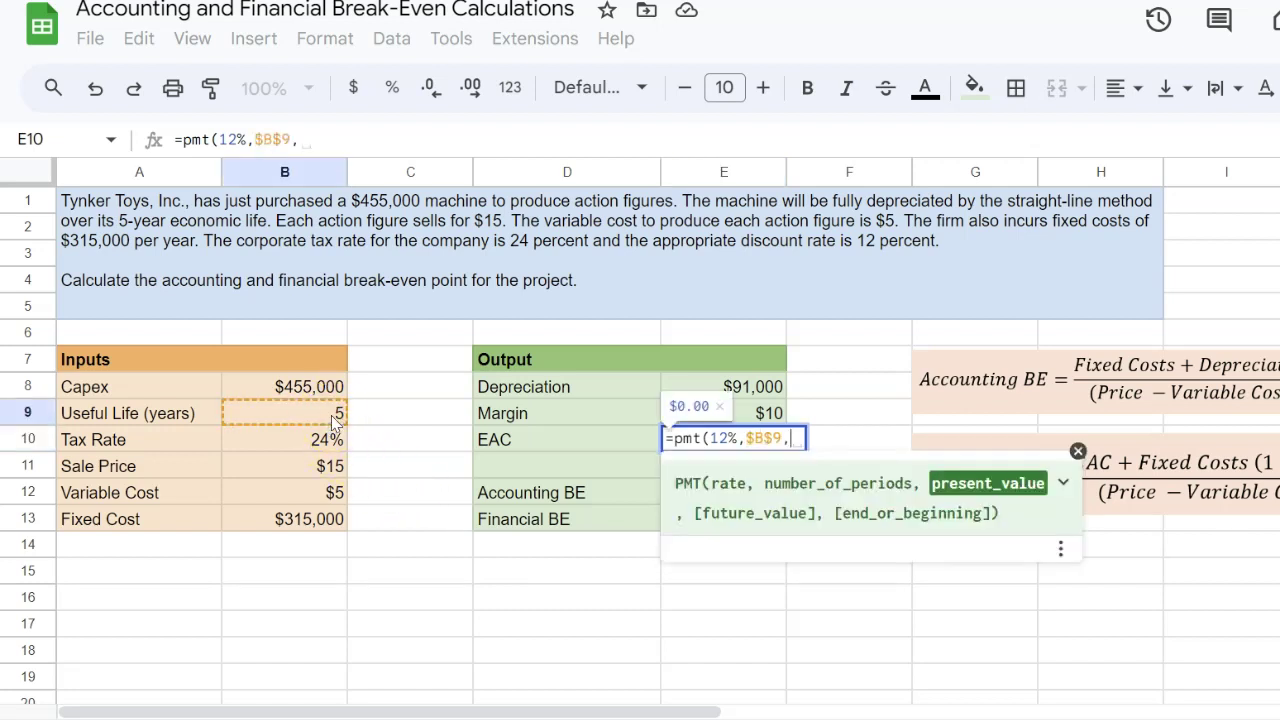
left_click(280, 389)
type("-")
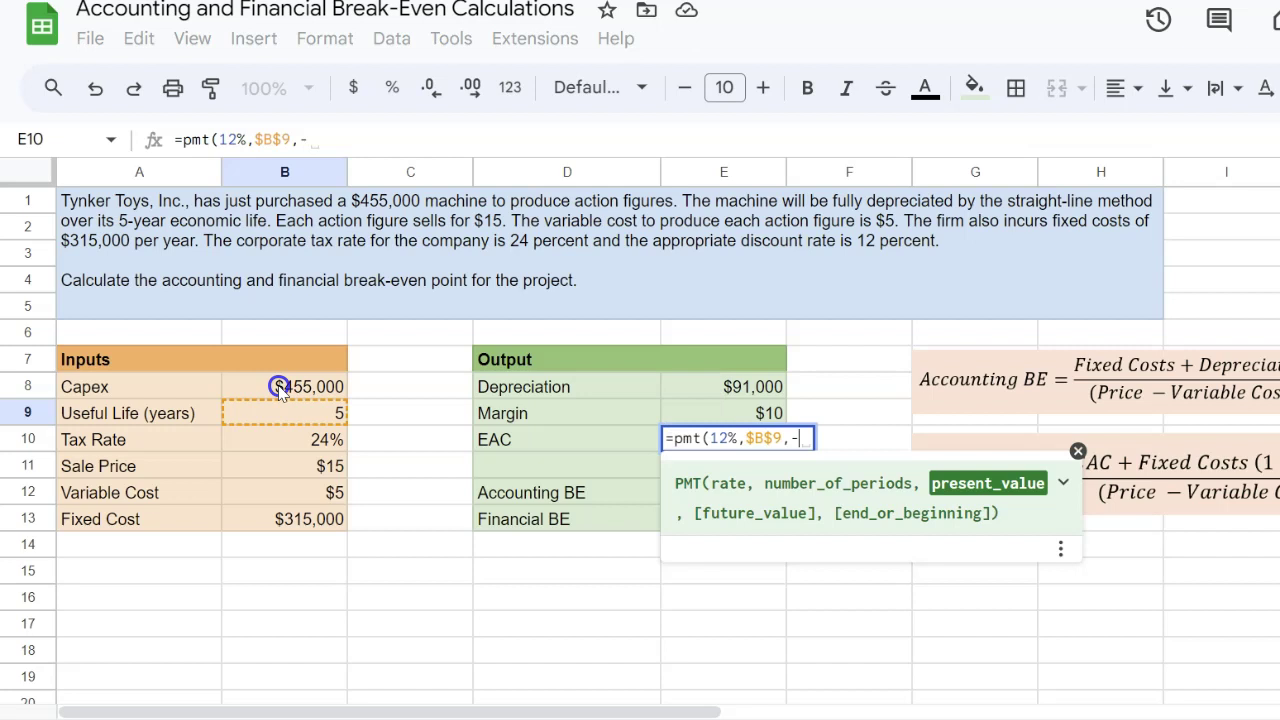
left_click(280, 389)
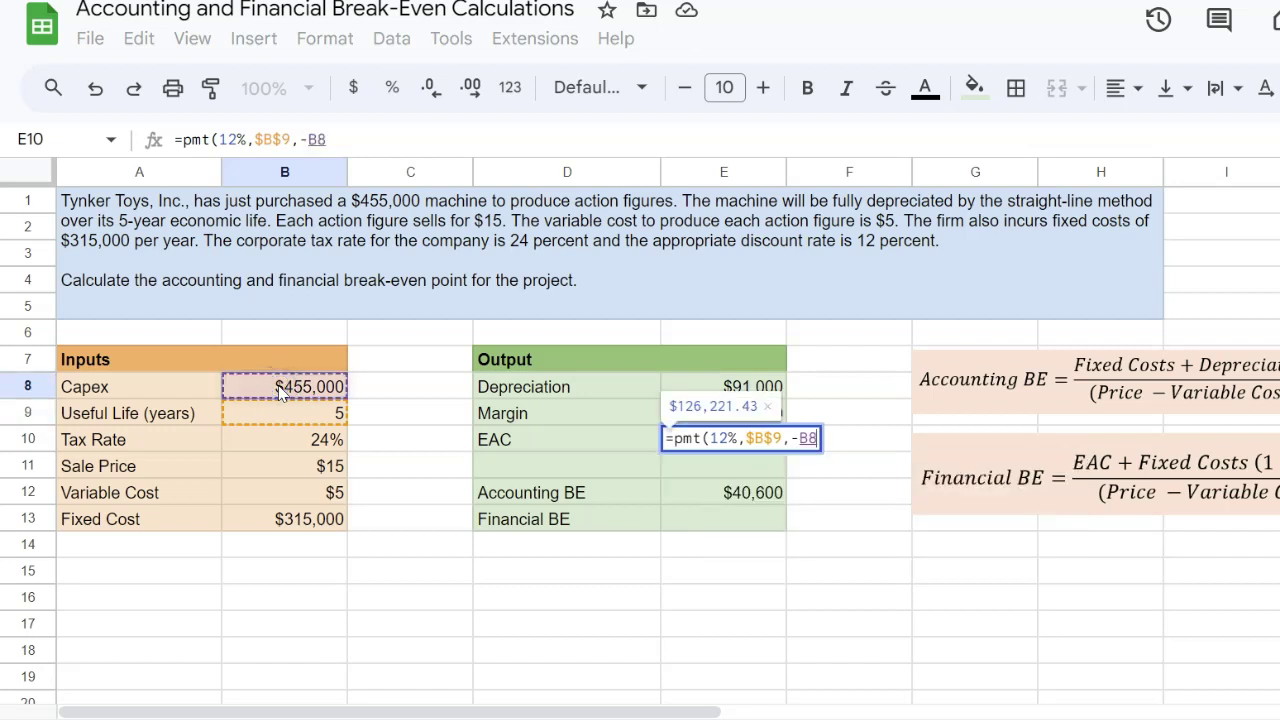
key("F4")
type(")")
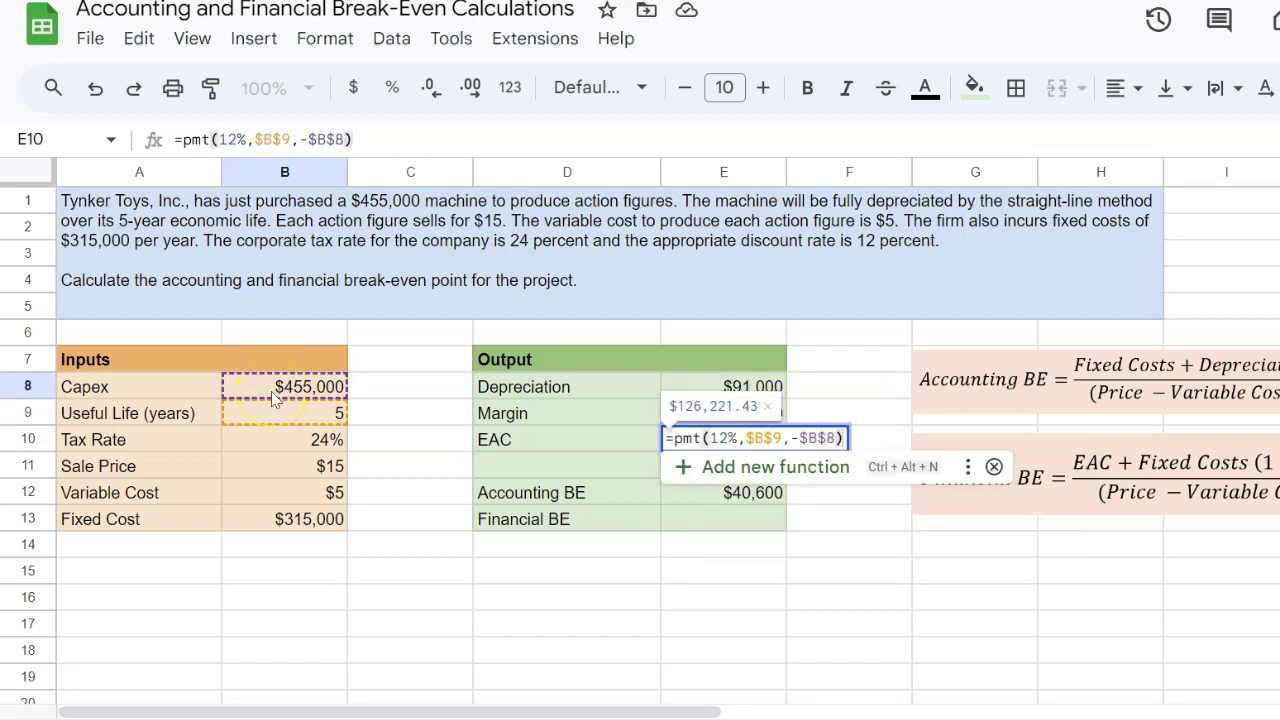
key("Return")
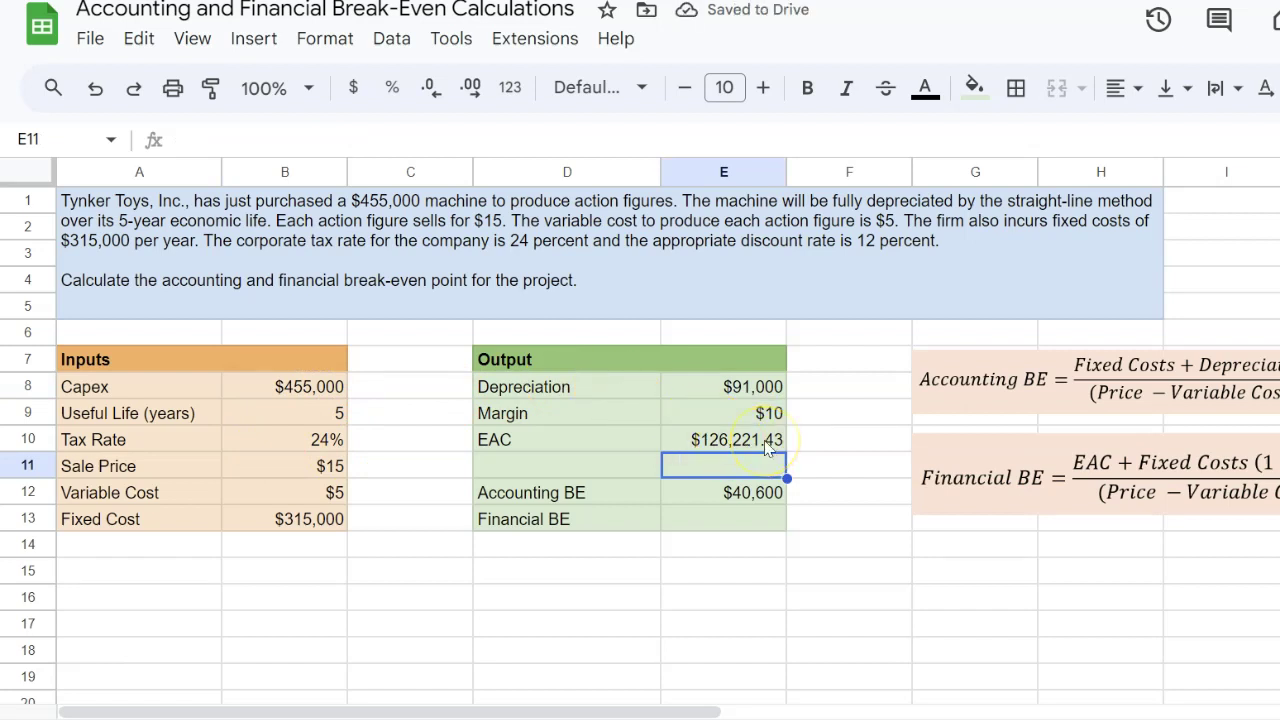
Build the Financial BE numerator in E13: EAC plus after-tax fixed cost minus depreciation tax shield
left_click(744, 514)
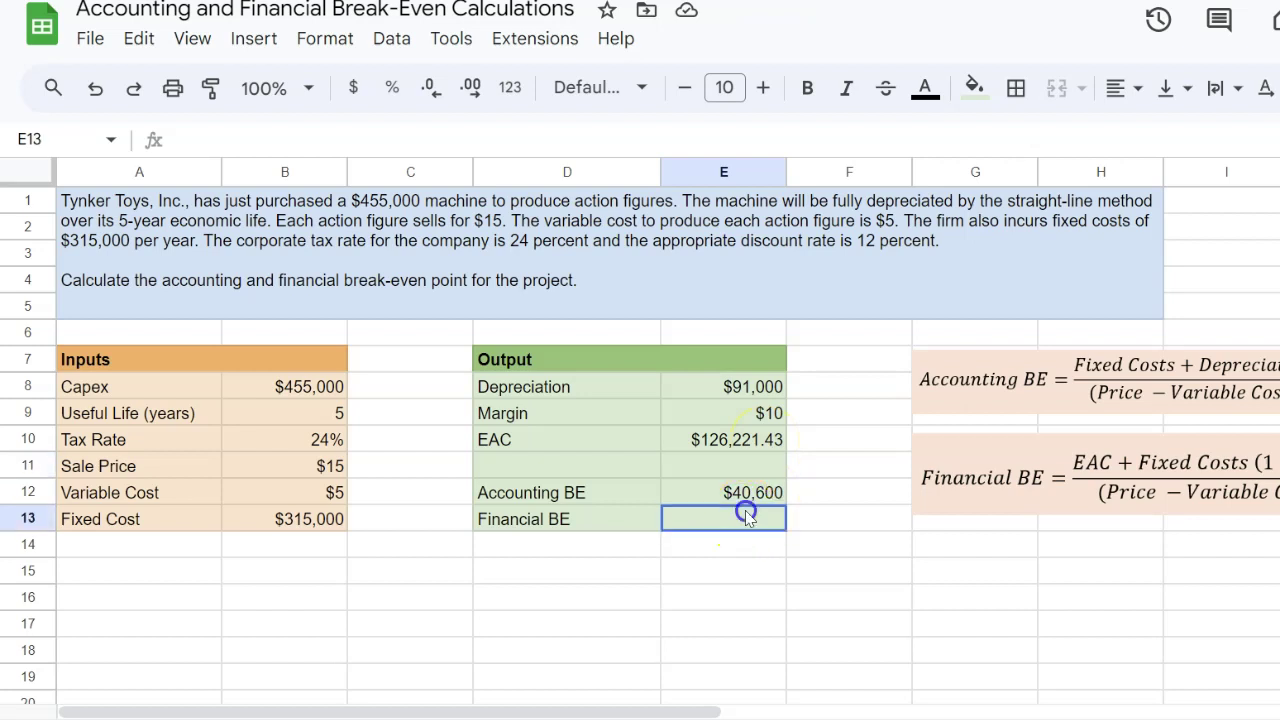
type("=(")
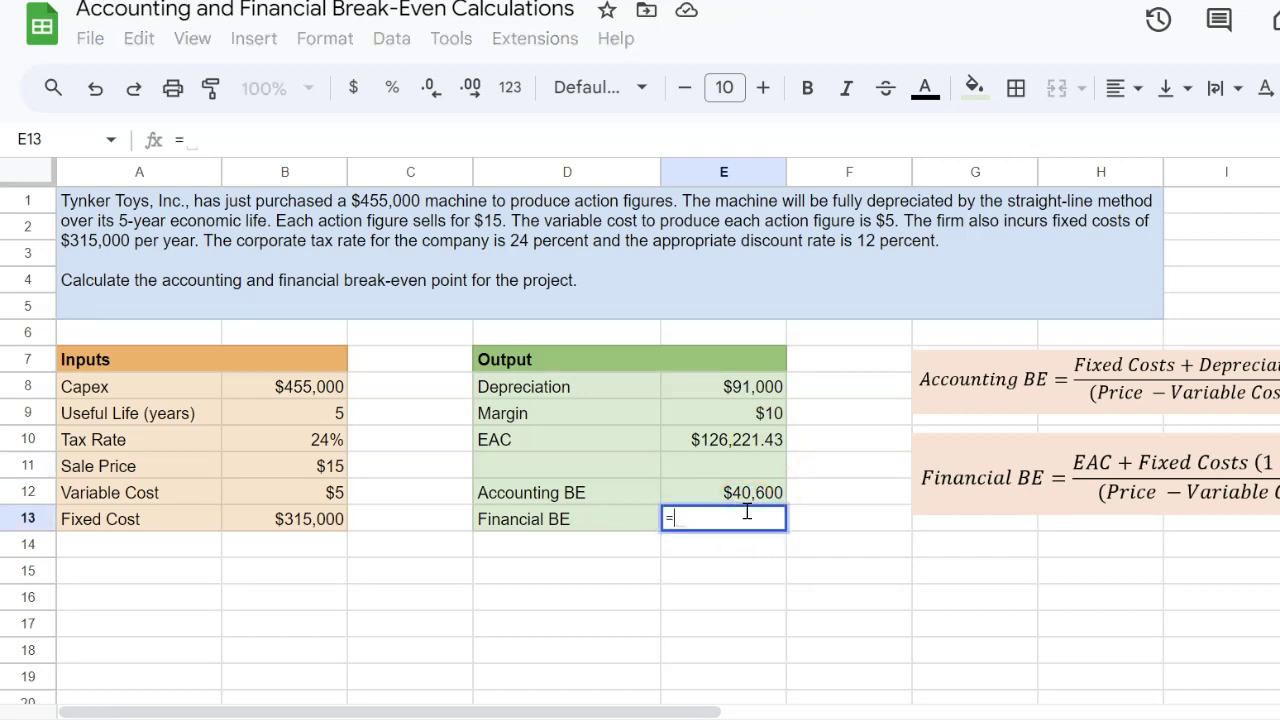
left_click(744, 441)
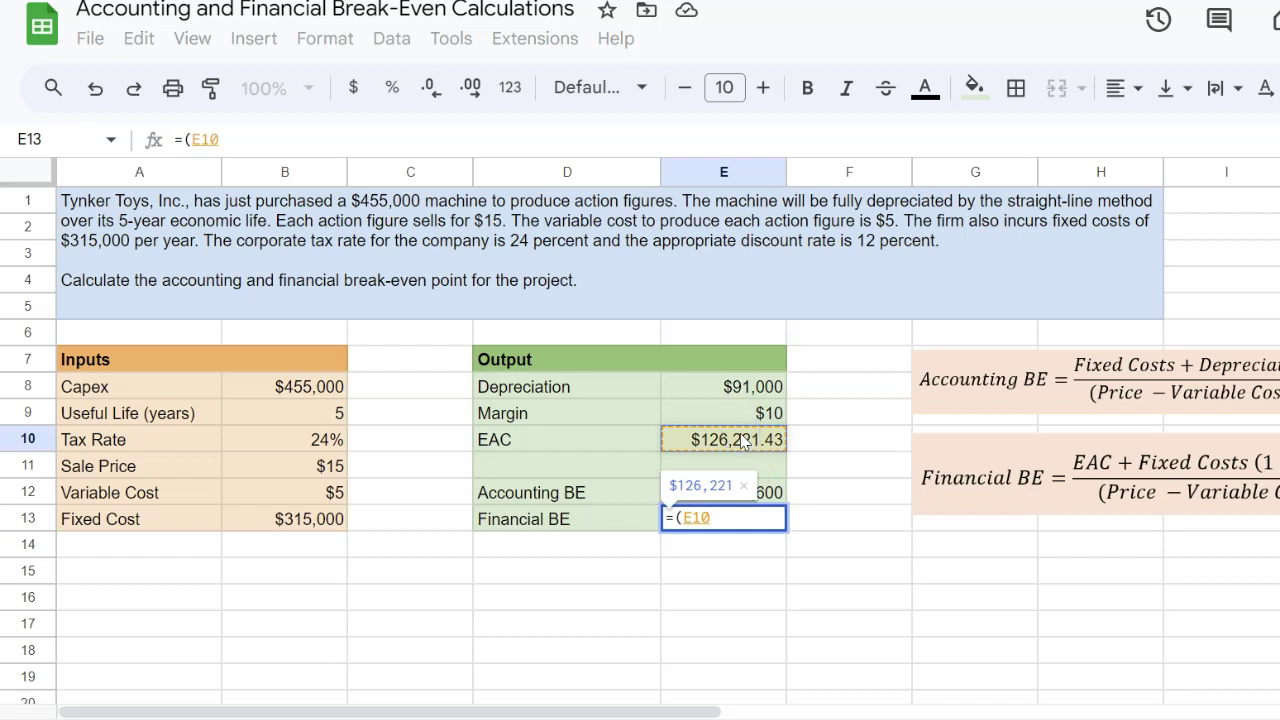
type("+")
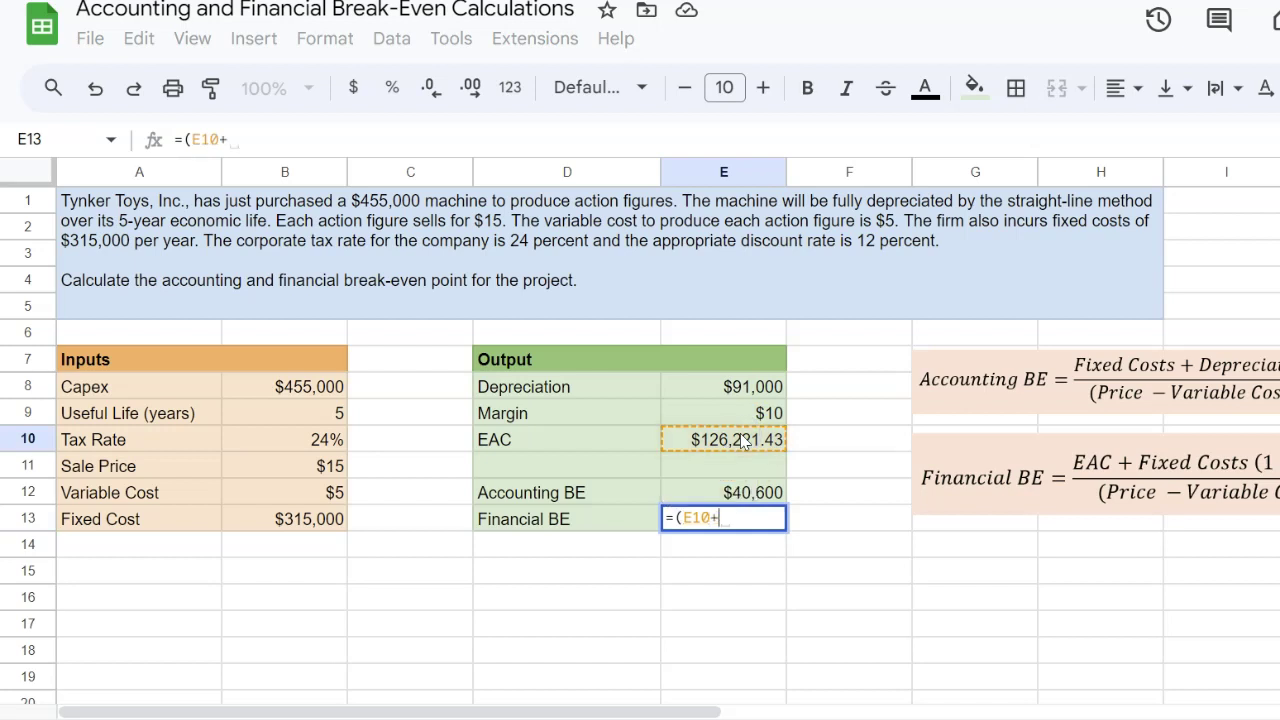
type("(")
left_click(318, 521)
type("*")
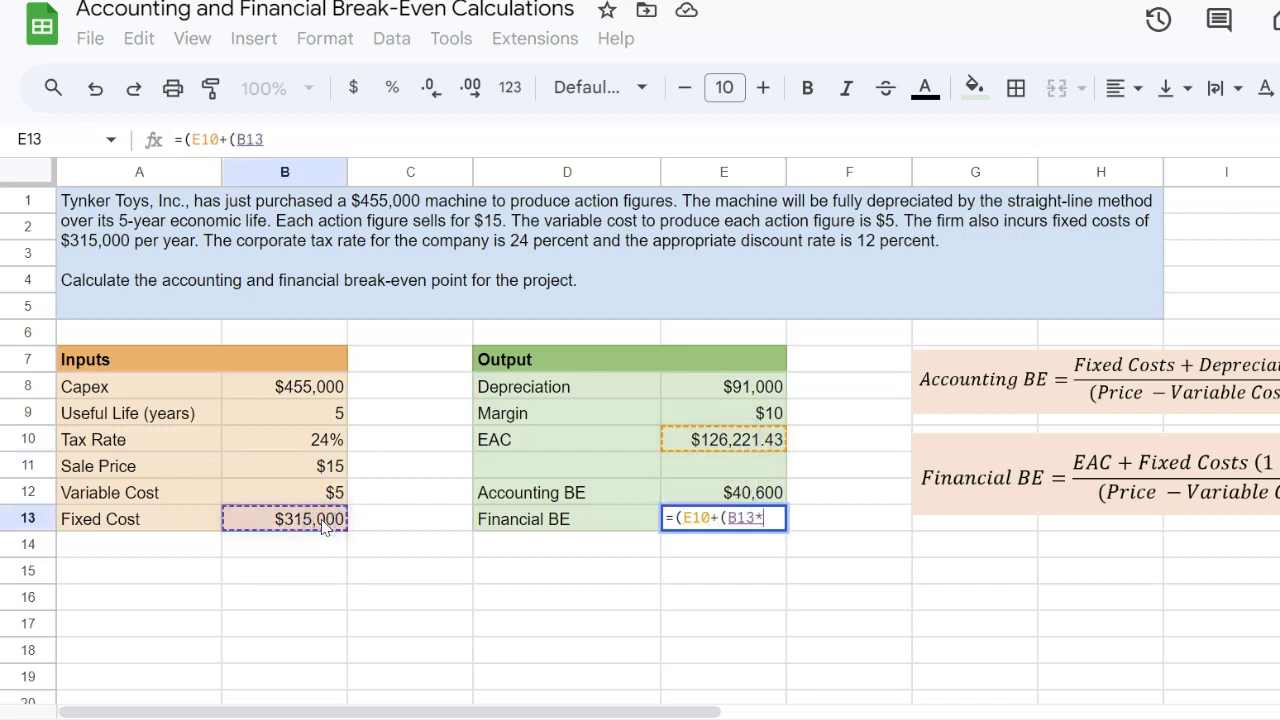
type("(1-")
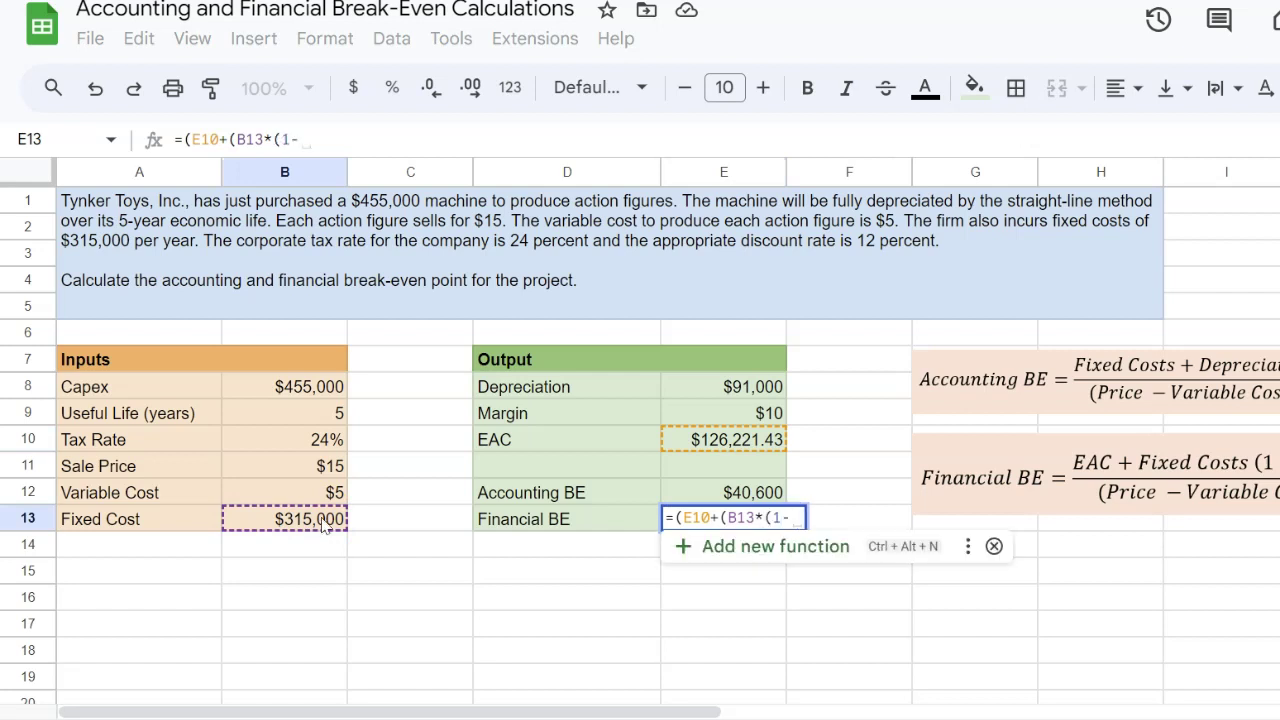
left_click(325, 440)
type("))-")
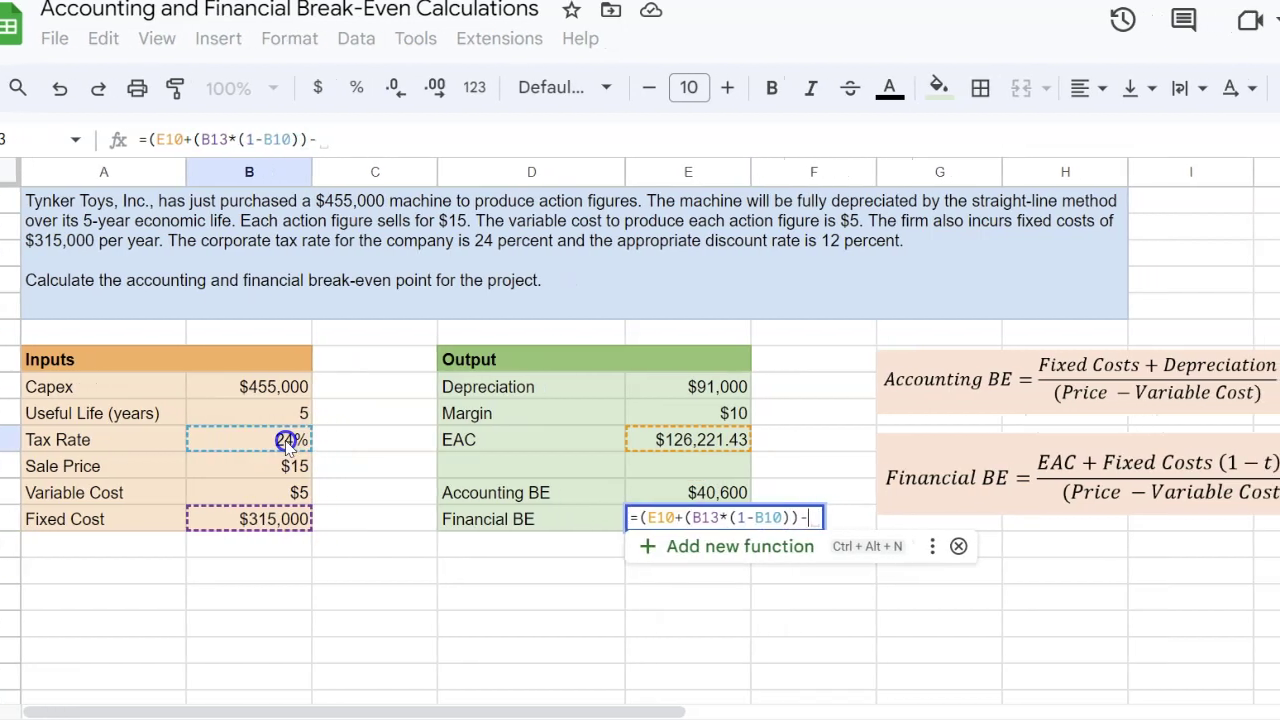
type("(")
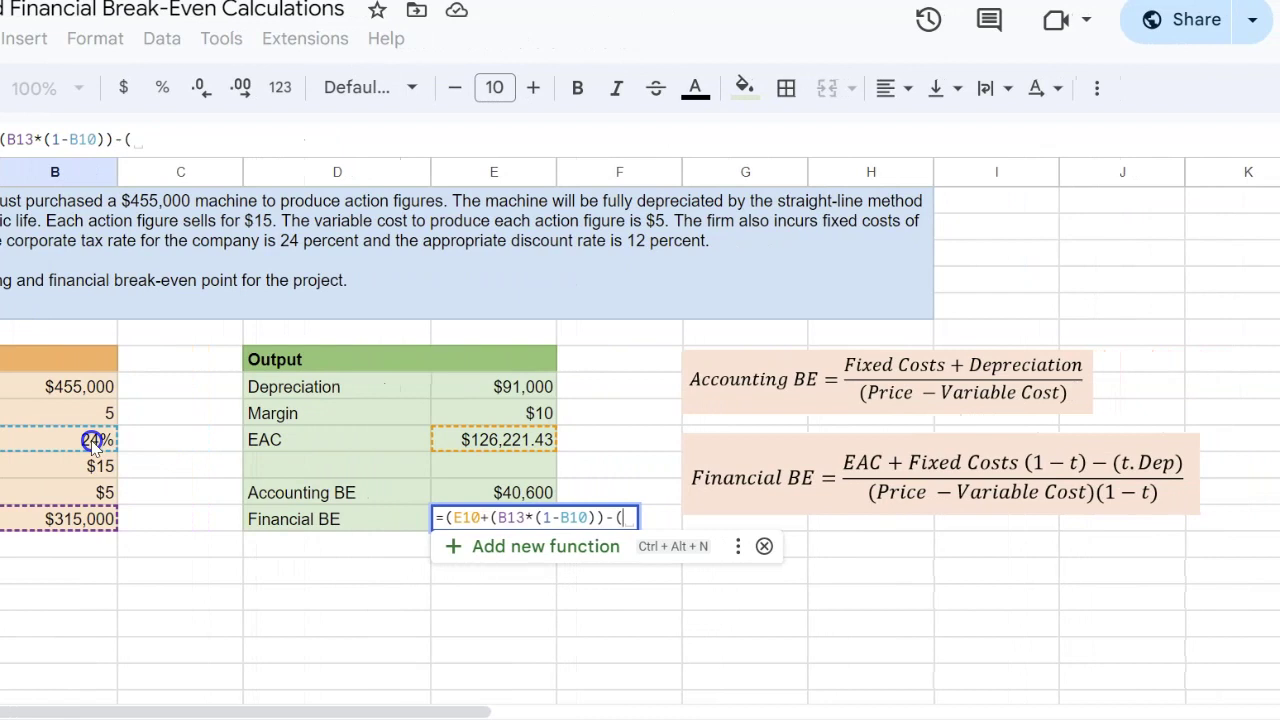
left_click(90, 440)
type("*")
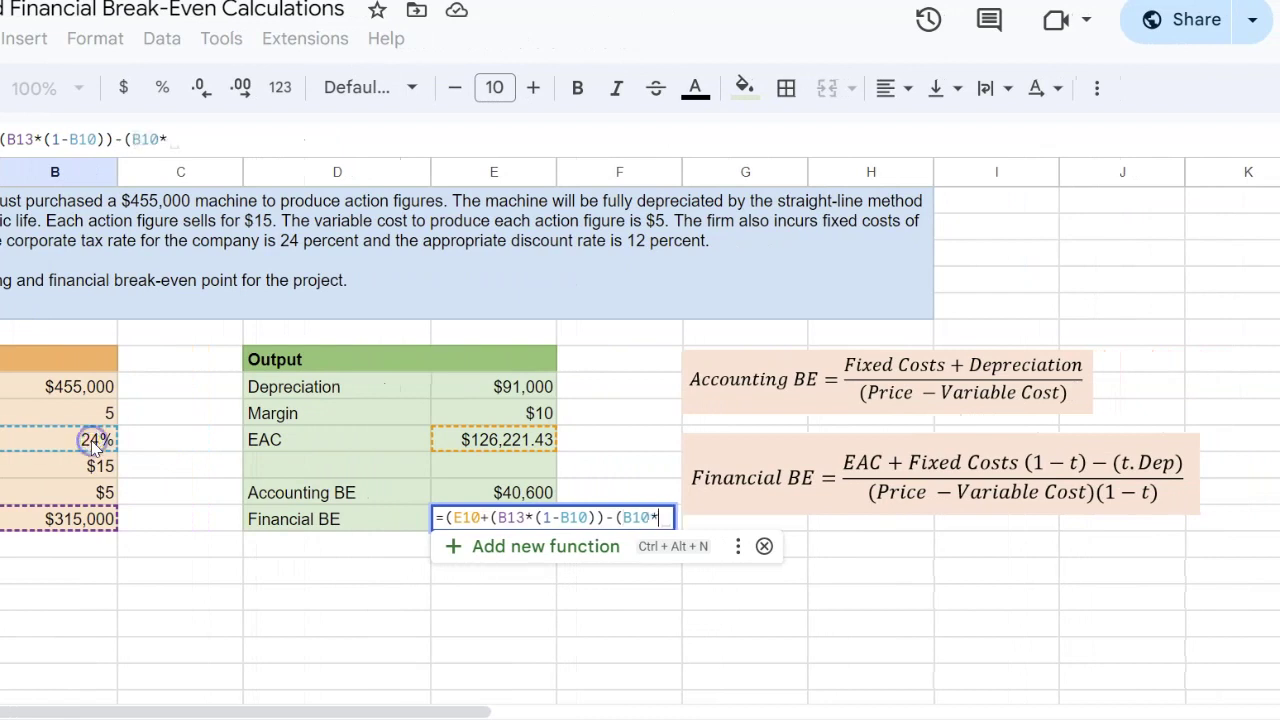
left_click(530, 387)
type(")")
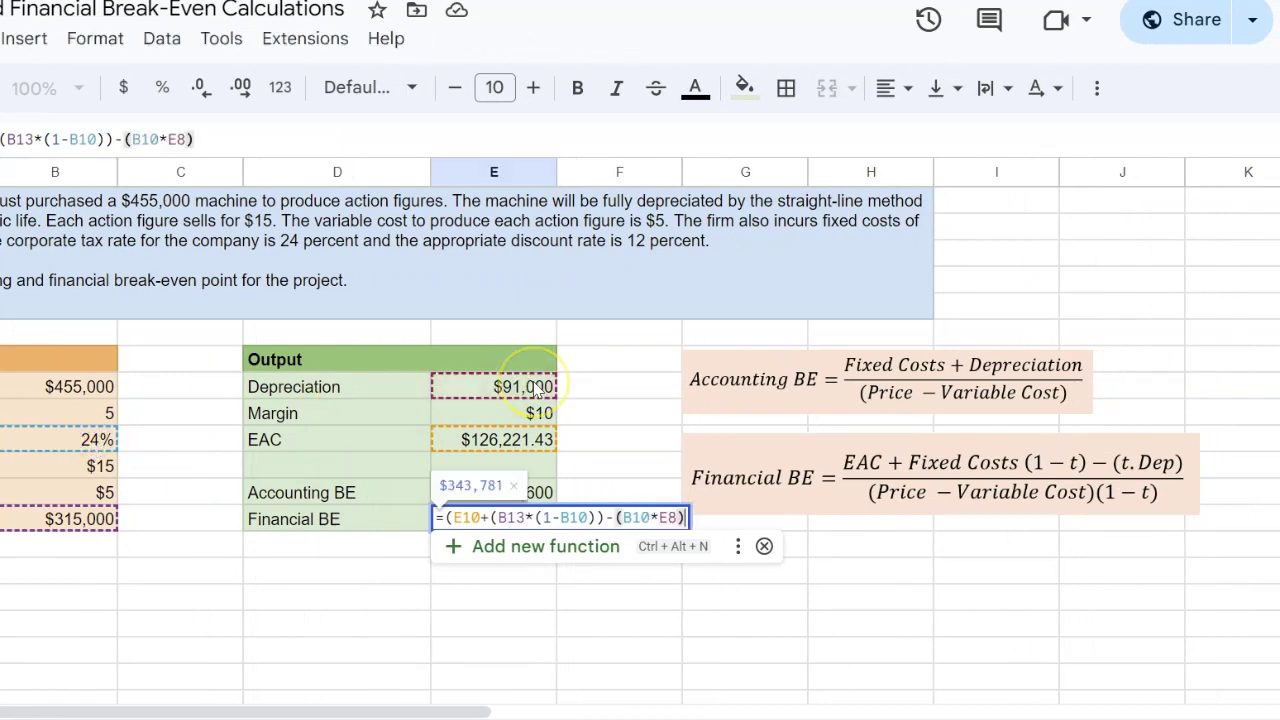
type(")")
Bracket the numerator and divide by the after-tax margin E9*(1-B10), giving $45,234
left_click(446, 517)
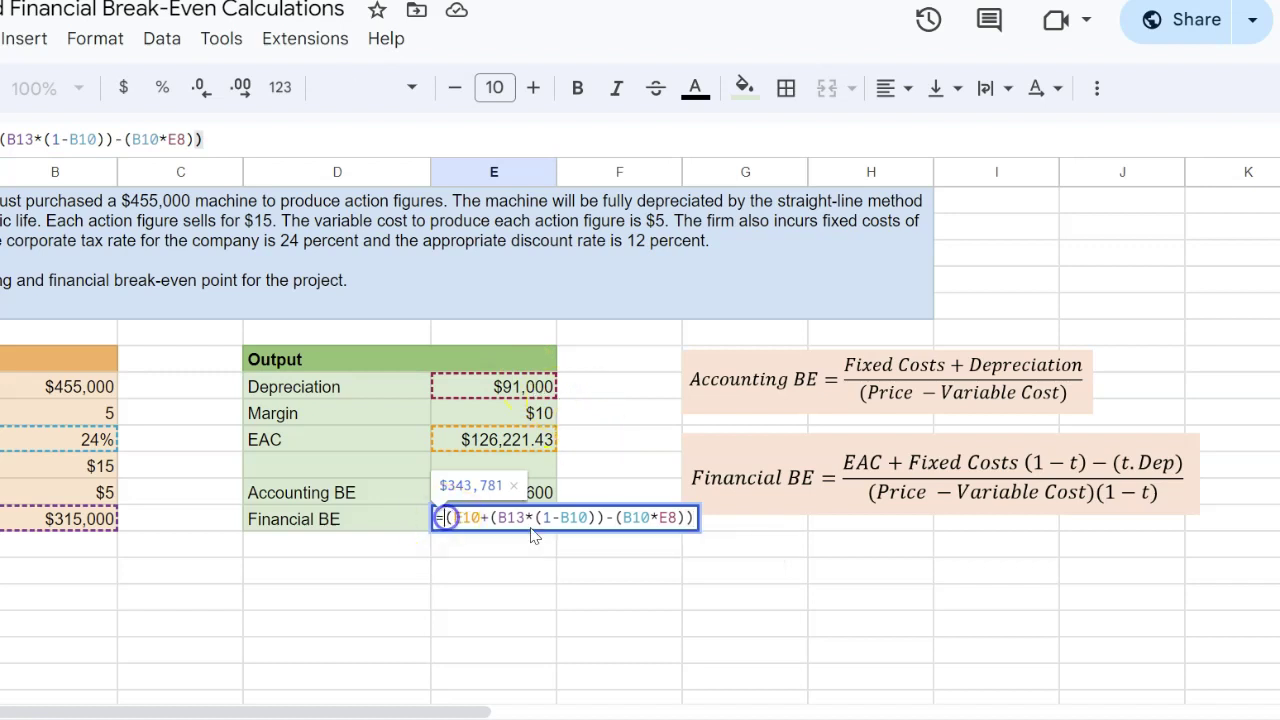
type("(")
key("End")
type("/")
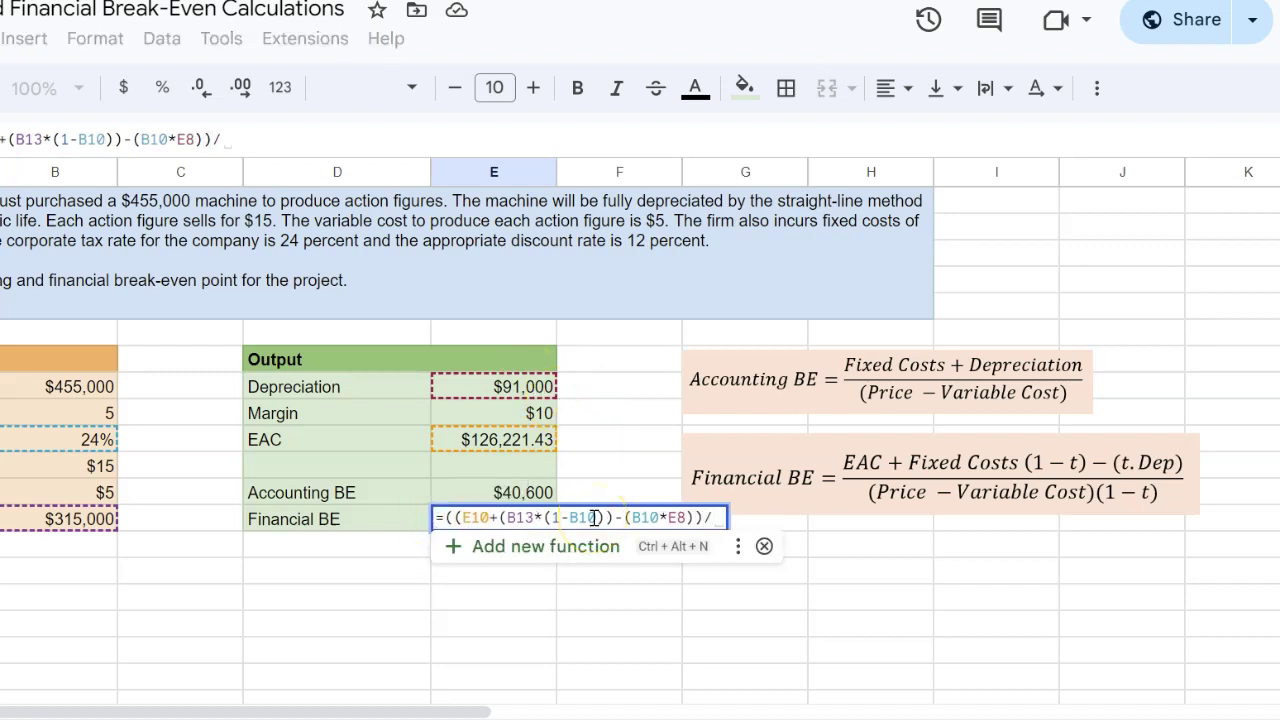
type("(")
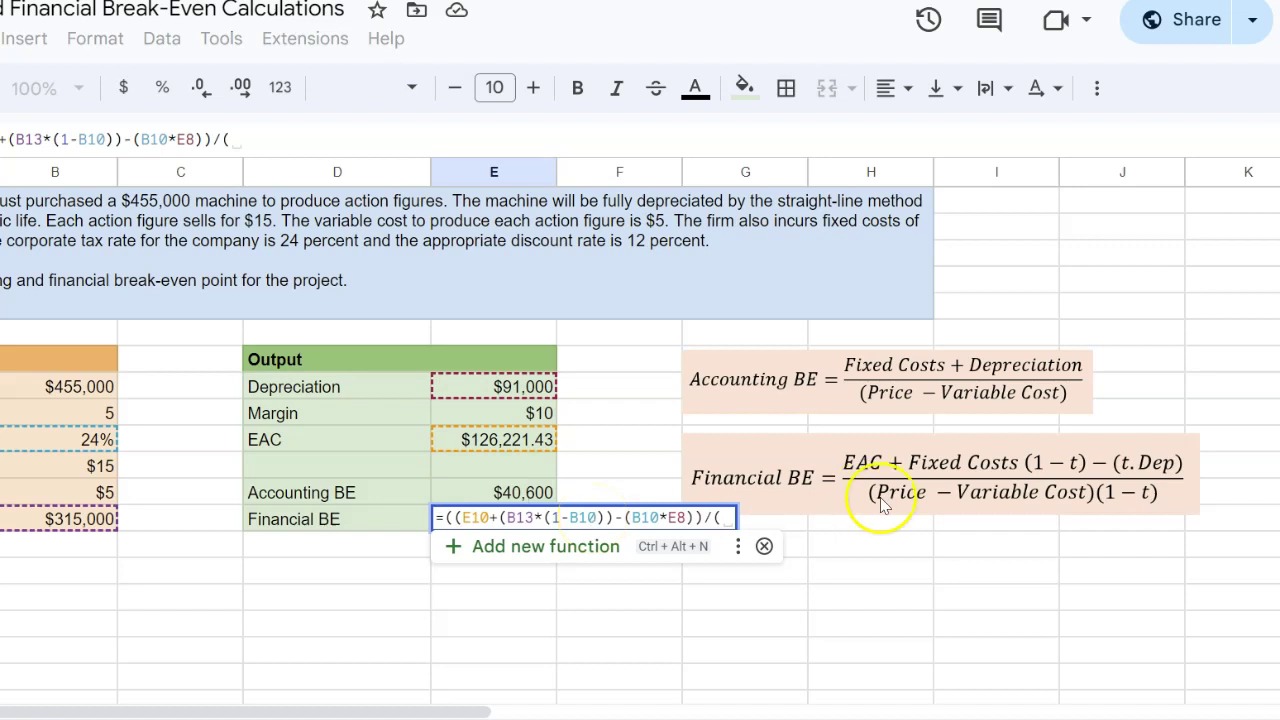
left_click(510, 418)
type("*")
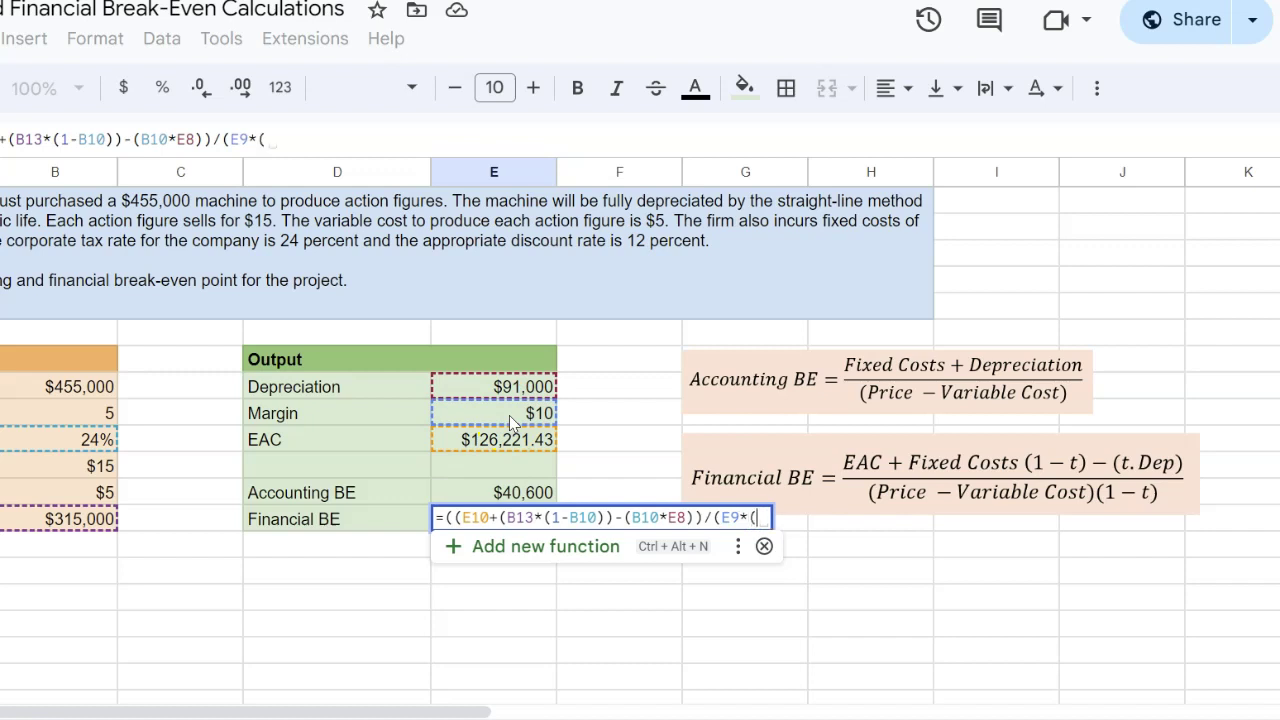
type("(1-B10))")
key("Return")
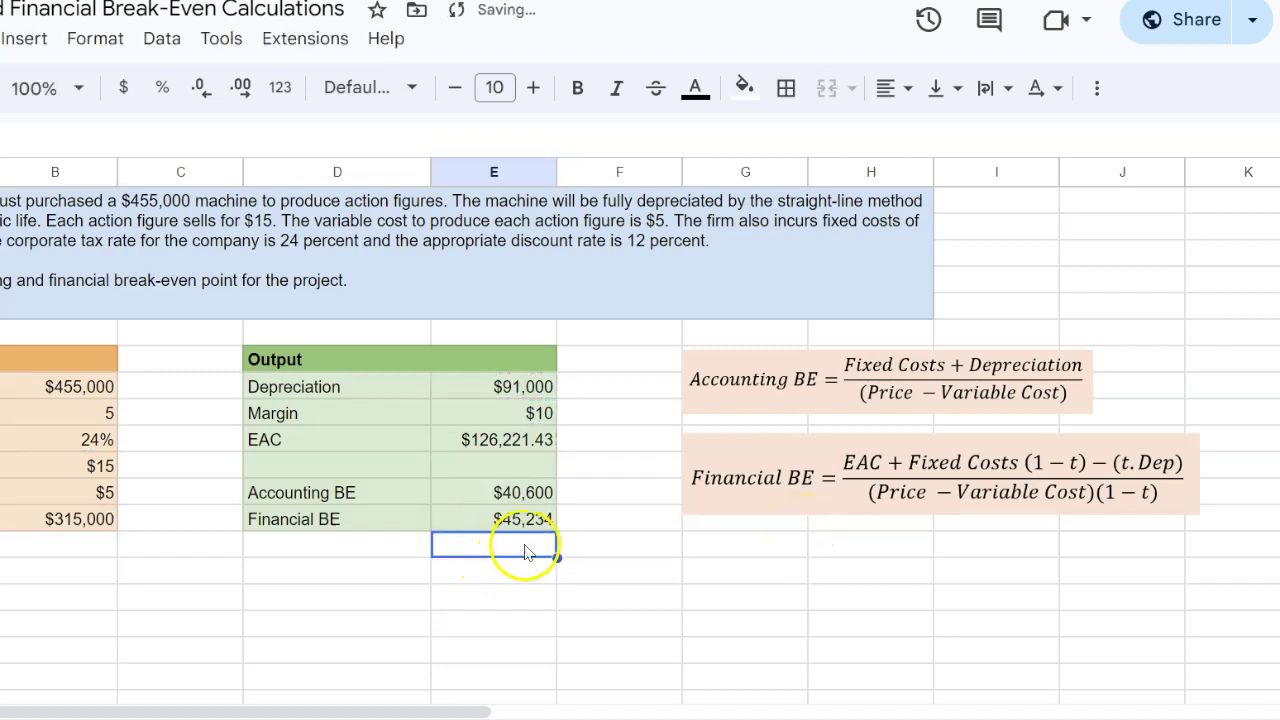